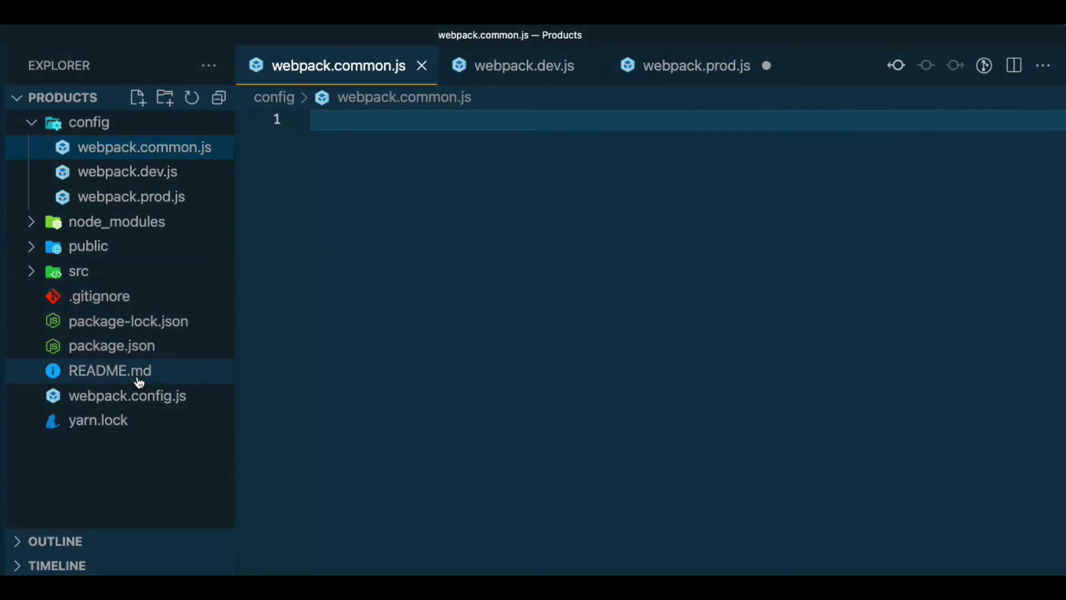
# - Copy the entire contents of the root webpack.config.js file
pyautogui.click(138, 404)
pyautogui.click(579, 384)
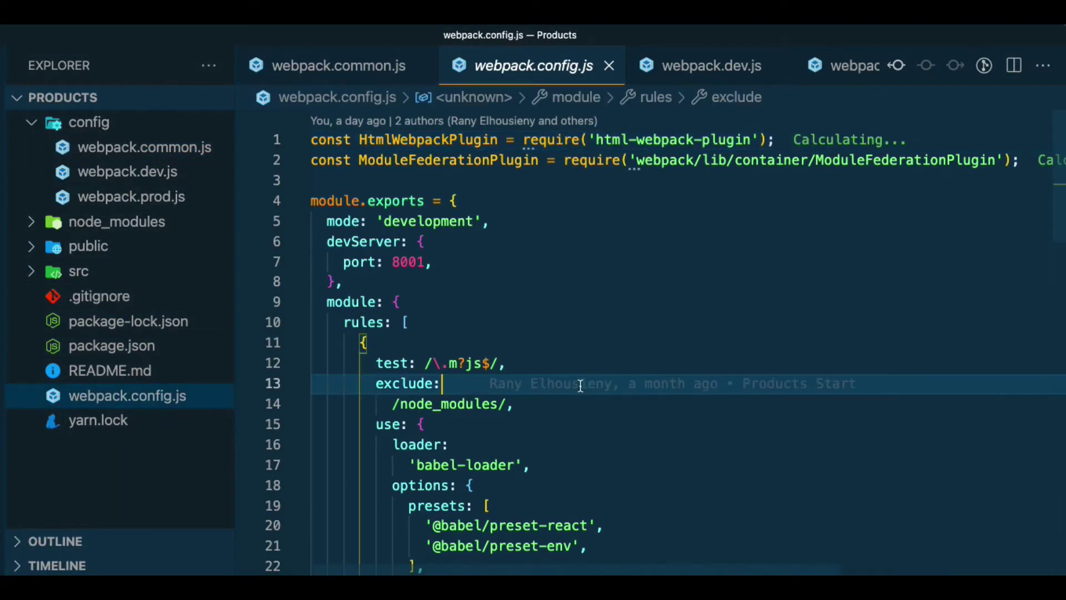
pyautogui.hotkey('ctrl', 'a')
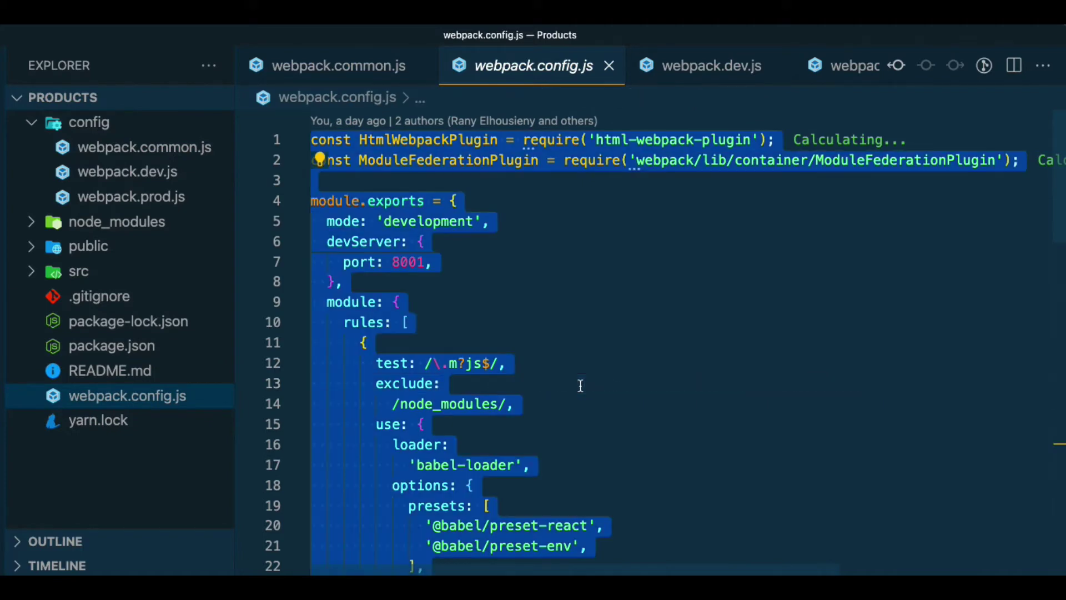
pyautogui.hotkey('ctrl', 'c')
# - Paste the copied webpack.config.js code into the empty webpack.common.js
pyautogui.click(144, 146)
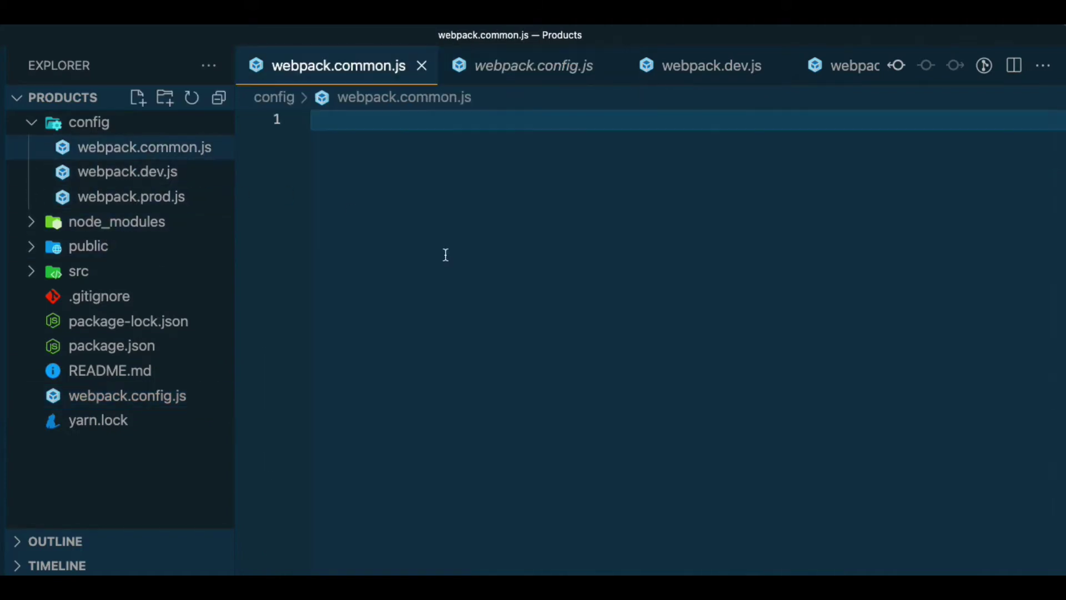
pyautogui.hotkey('ctrl', 'v')
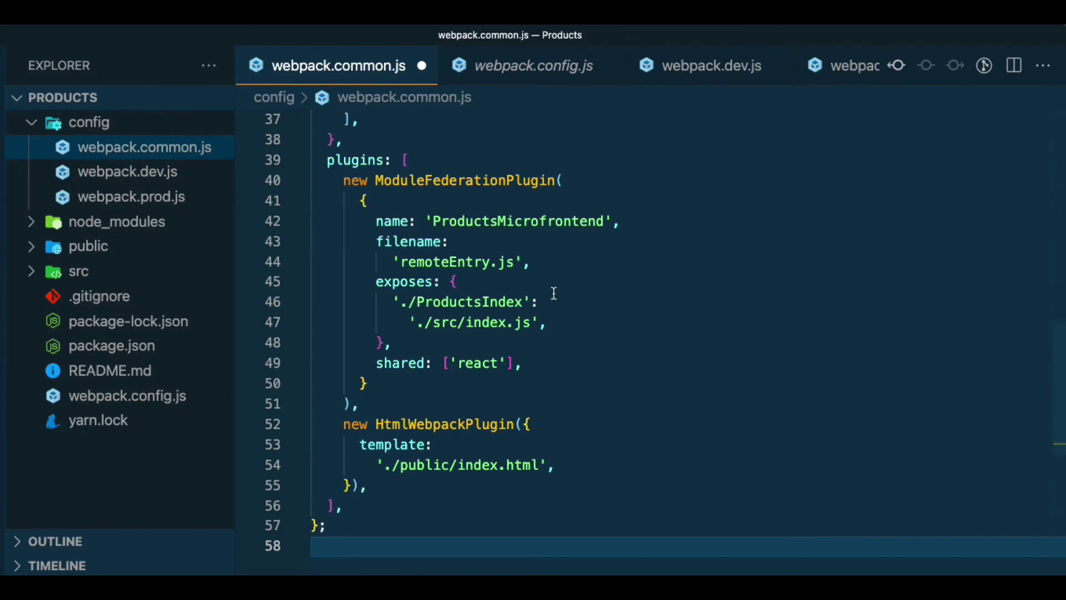
pyautogui.hotkey('ctrl', 'Home')
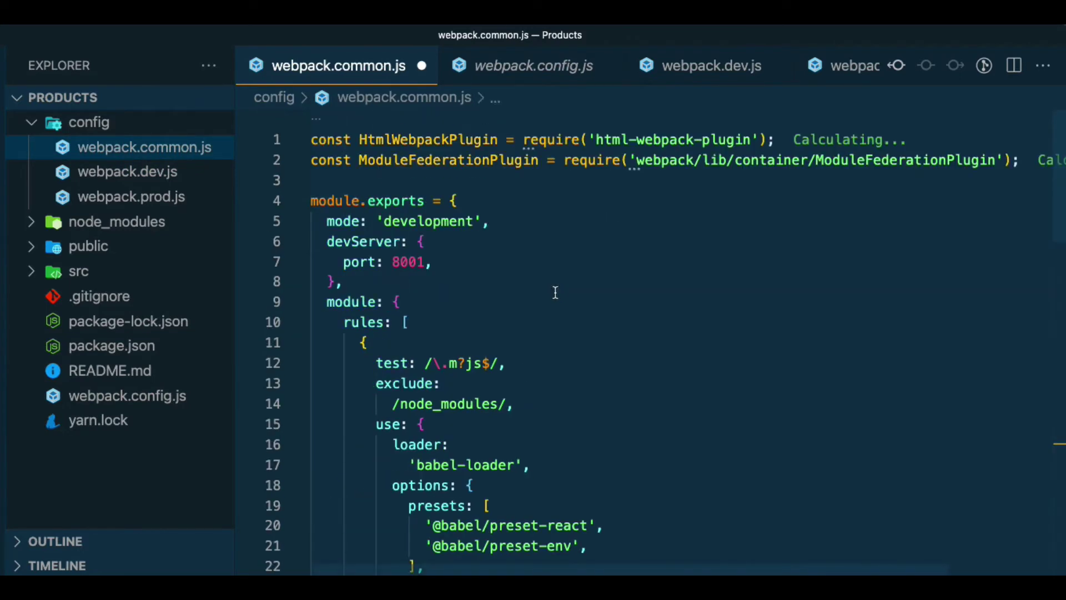
# - Delete the HtmlWebpackPlugin and ModuleFederationPlugin require lines at the top
pyautogui.tripleClick(310, 139)
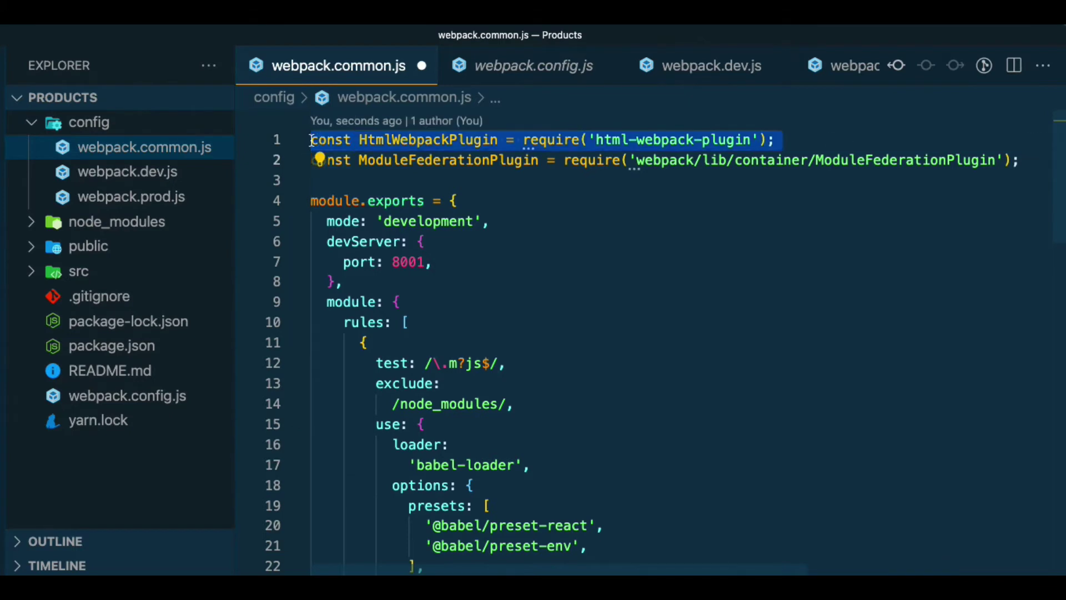
pyautogui.press('BackSpace')
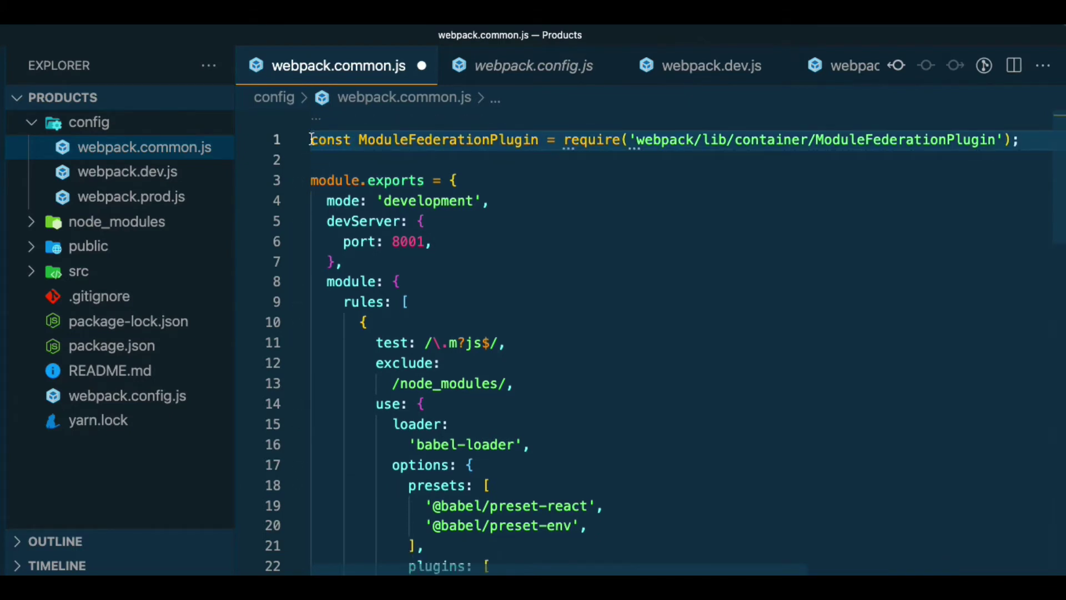
pyautogui.doubleClick(312, 139)
pyautogui.tripleClick(312, 140)
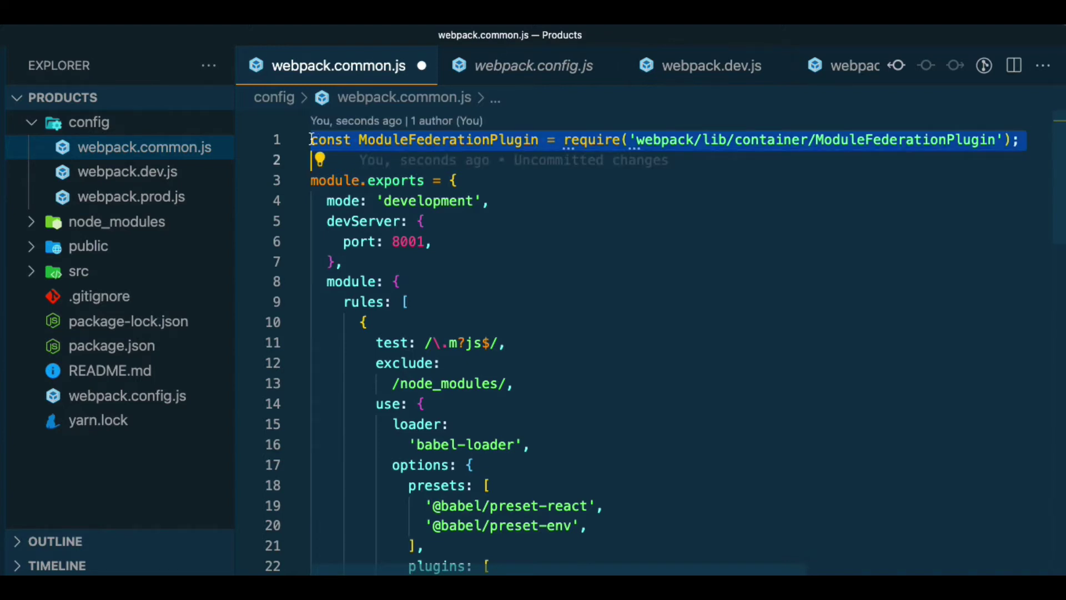
pyautogui.press('BackSpace')
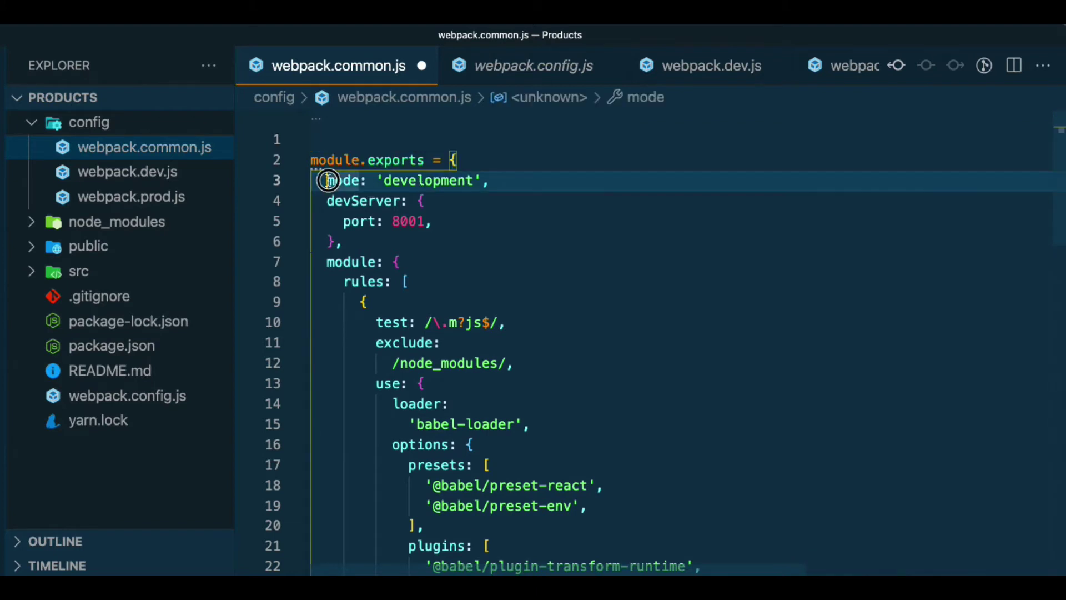
# - Remove the mode and devServer settings and the entire plugins array from webpack.common.js
pyautogui.moveTo(326, 180); pyautogui.dragTo(357, 236)
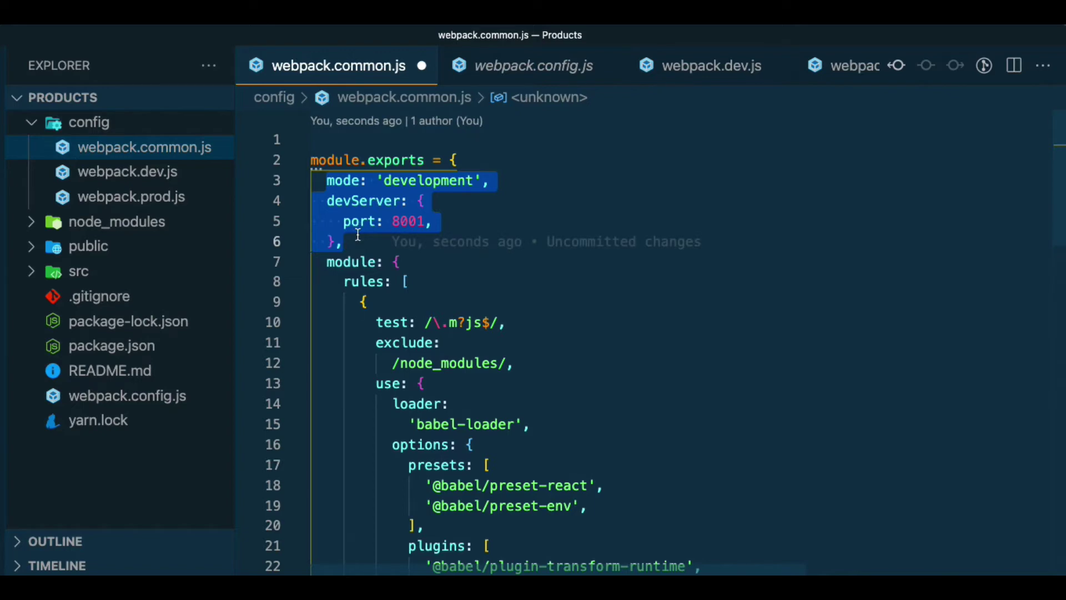
pyautogui.hotkey('ctrl', 'x')
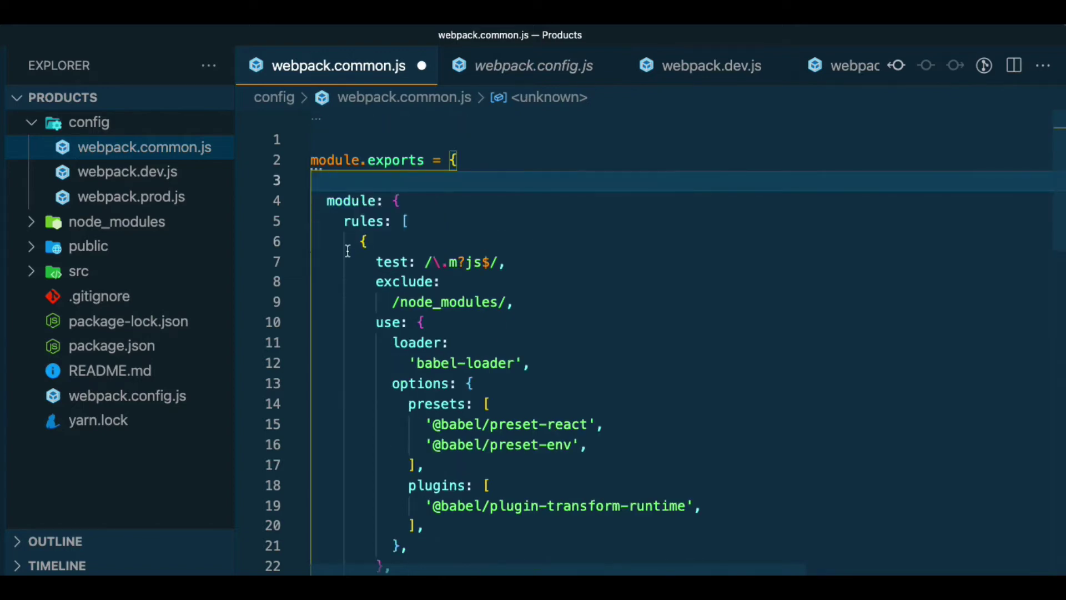
pyautogui.scroll(-5, 800, 486)
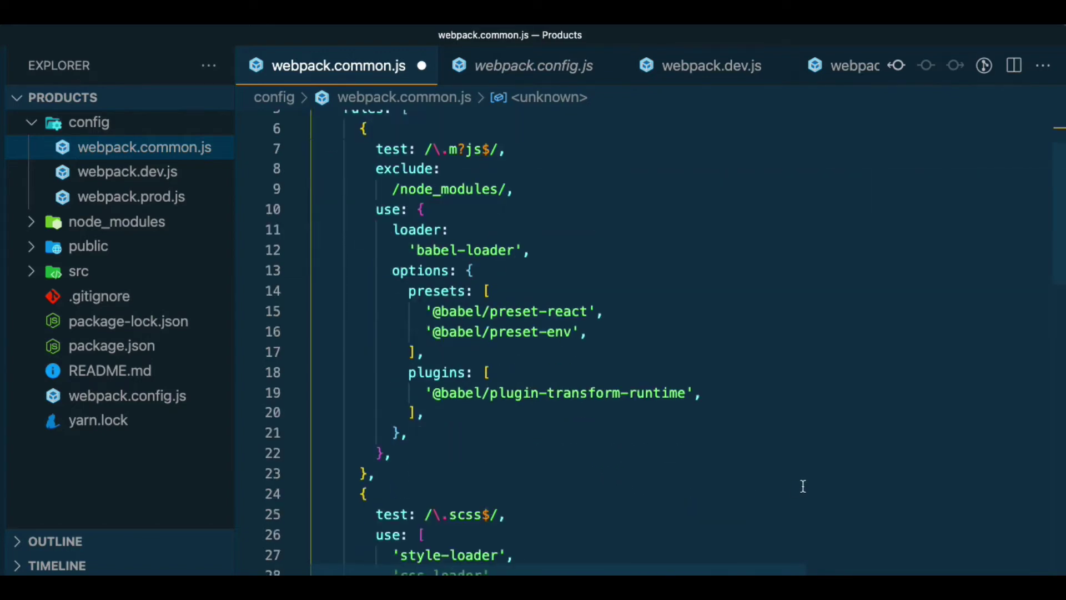
pyautogui.scroll(-4, 799, 487)
pyautogui.scroll(-3, 800, 487)
pyautogui.scroll(-5, 800, 487)
pyautogui.scroll(-1, 801, 487)
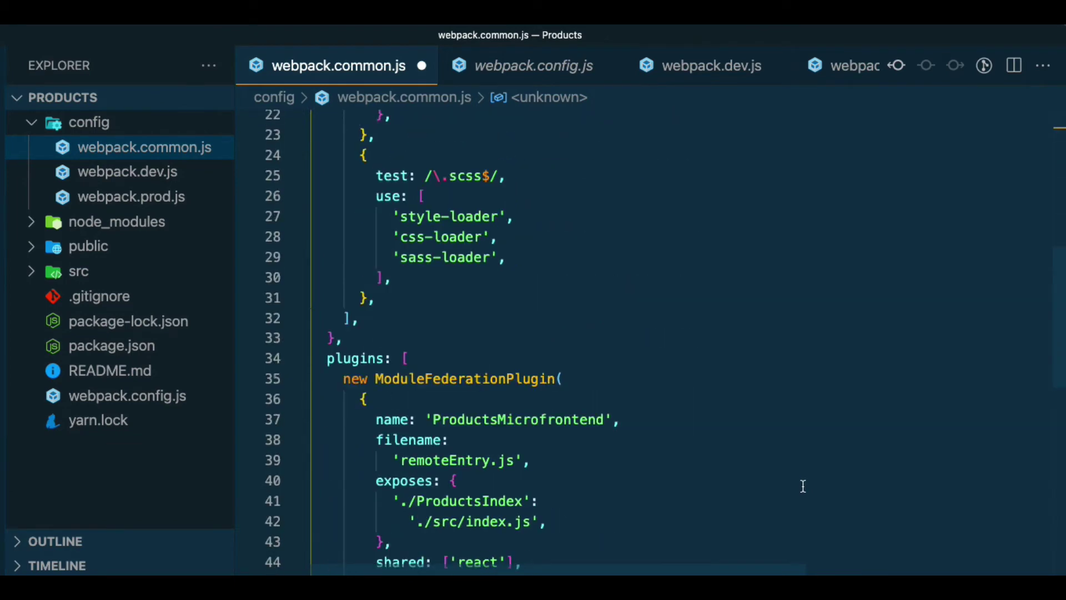
pyautogui.click(329, 358)
pyautogui.moveTo(328, 359); pyautogui.dragTo(527, 495)
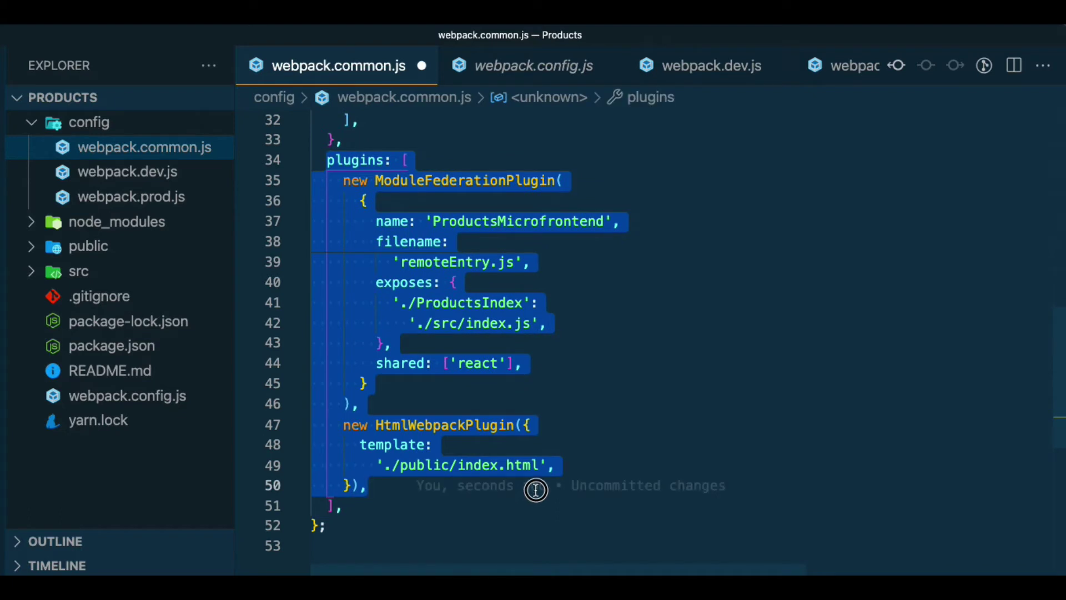
pyautogui.keyDown('shift'); pyautogui.click(534, 504); pyautogui.keyUp('shift')
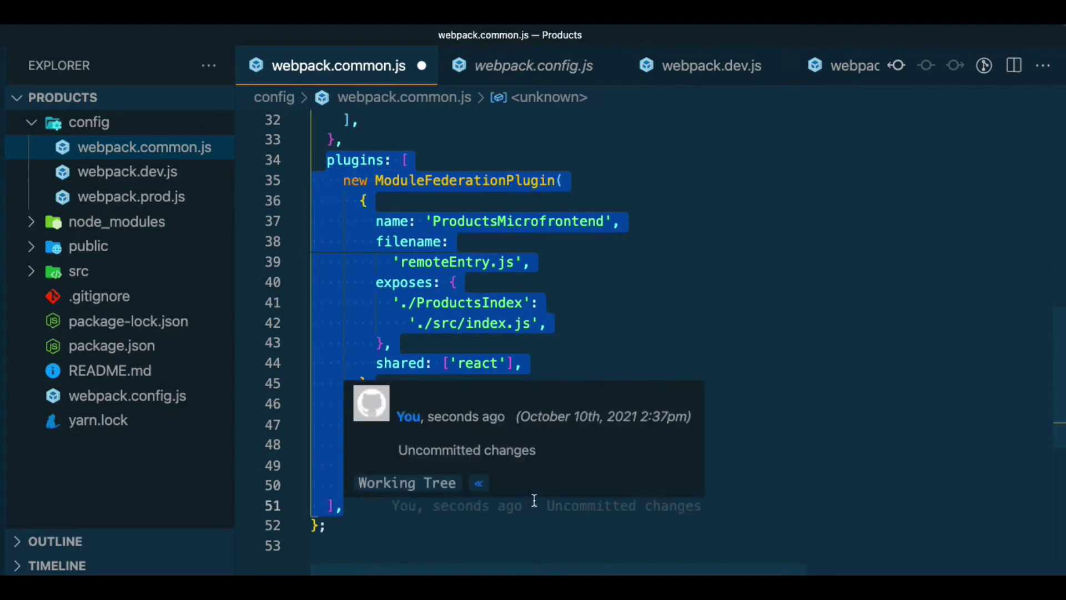
pyautogui.press('BackSpace')
pyautogui.scroll(10, 534, 500)
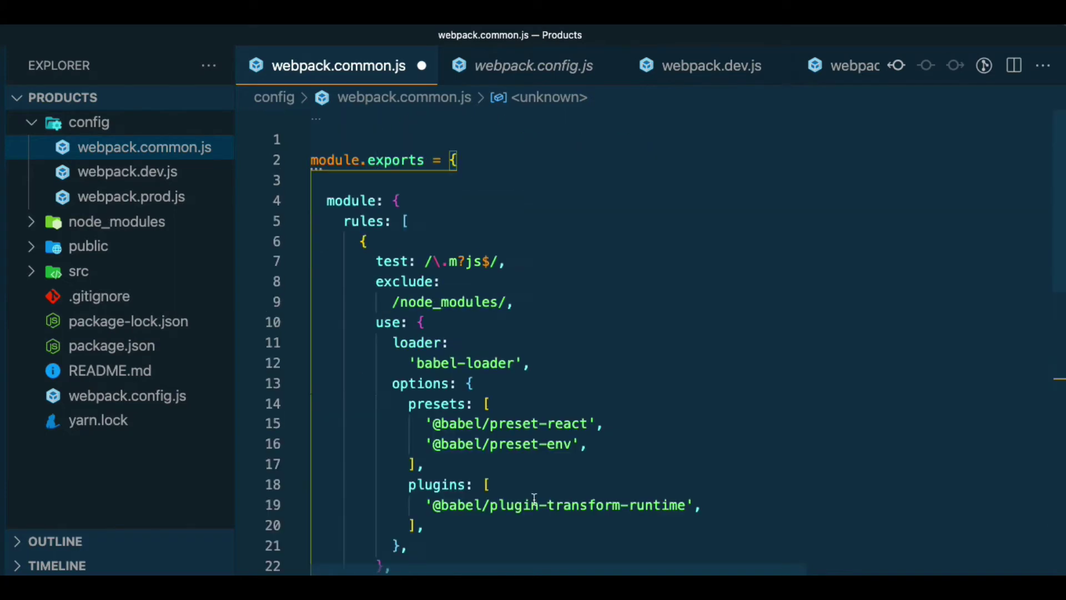
pyautogui.scroll(-1, 534, 499)
pyautogui.scroll(1, 391, 250)
pyautogui.scroll(-5, 474, 402)
pyautogui.scroll(-3, 475, 402)
pyautogui.scroll(-3, 475, 402)
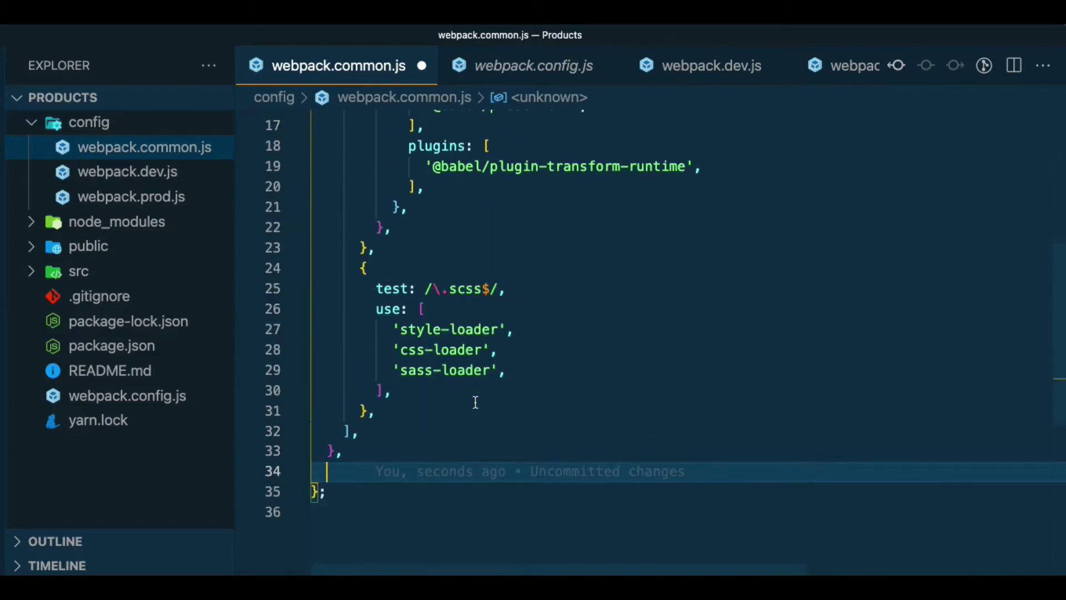
# - Save webpack.common.js so it begins directly with module.exports
pyautogui.hotkey('ctrl', 's')
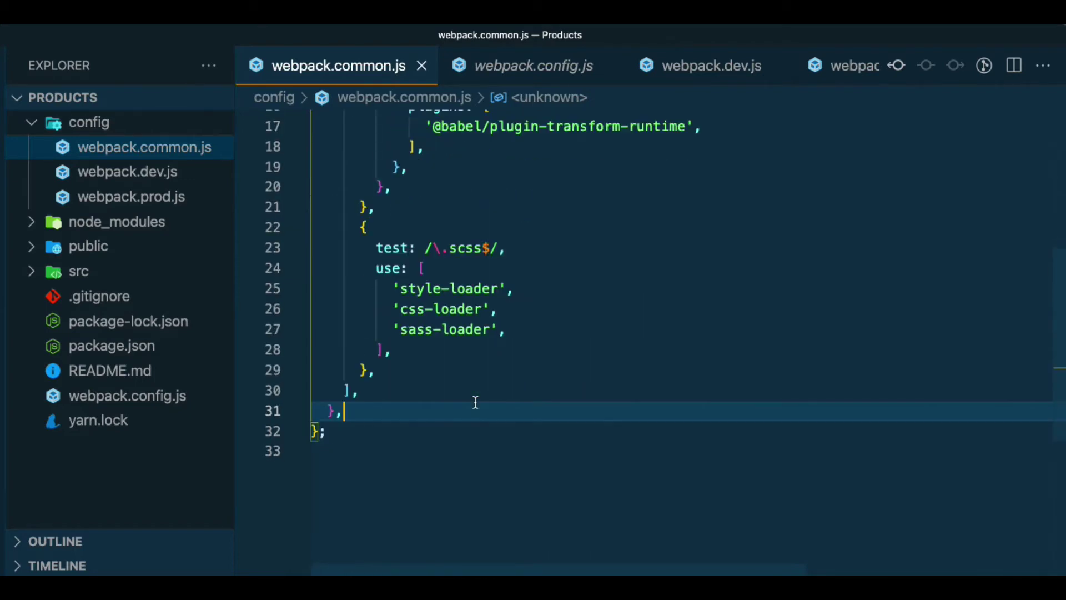
pyautogui.scroll(5, 475, 402)
pyautogui.scroll(5, 475, 402)
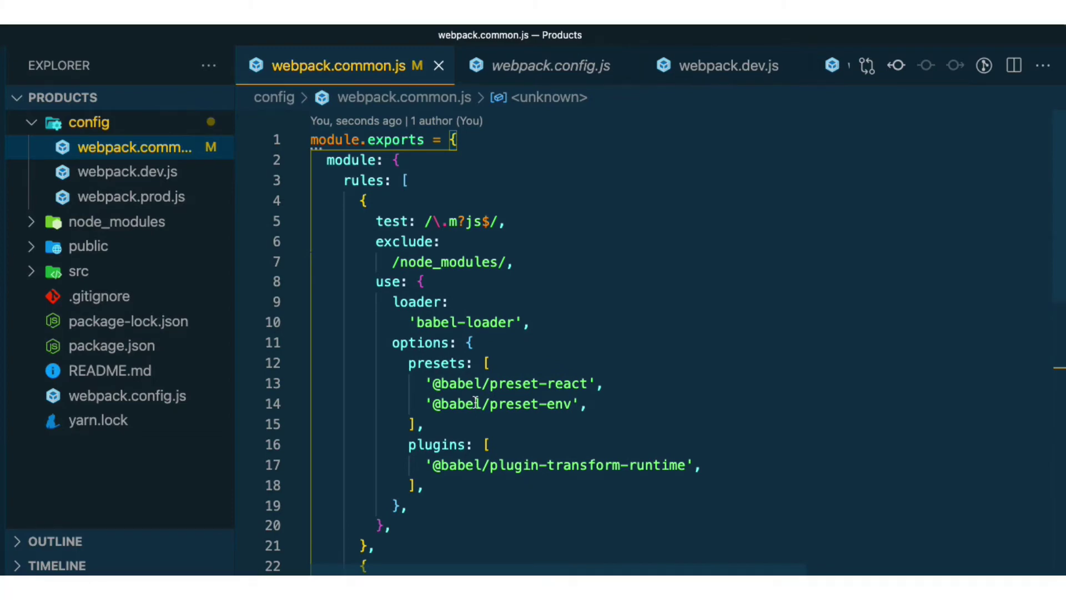
pyautogui.scroll(-5, 475, 403)
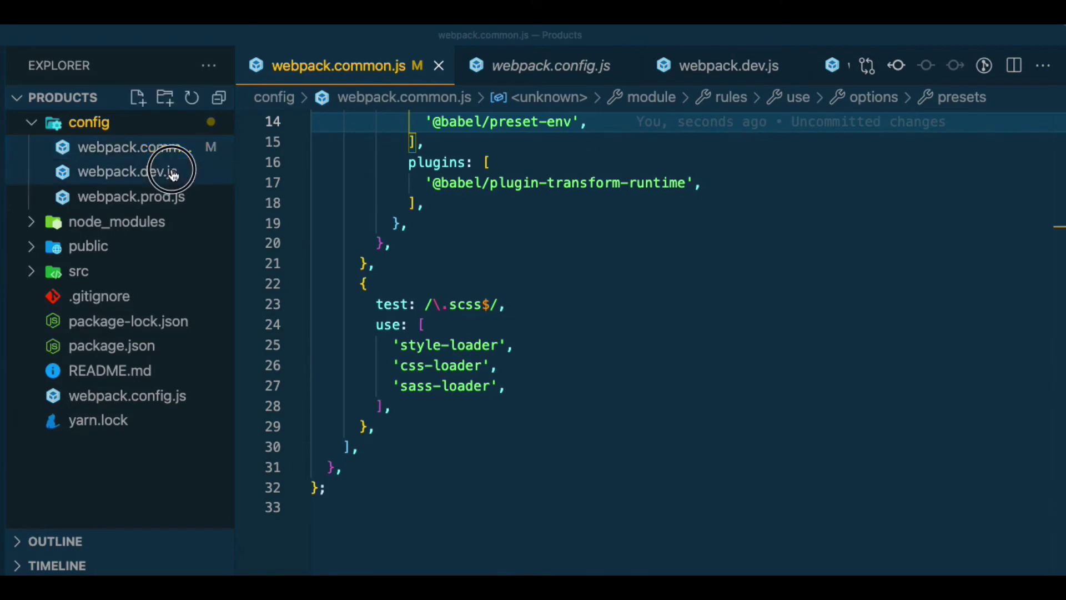
# - Copy all of the root webpack.config.js and paste it into the empty webpack.dev.js
pyautogui.click(127, 172)
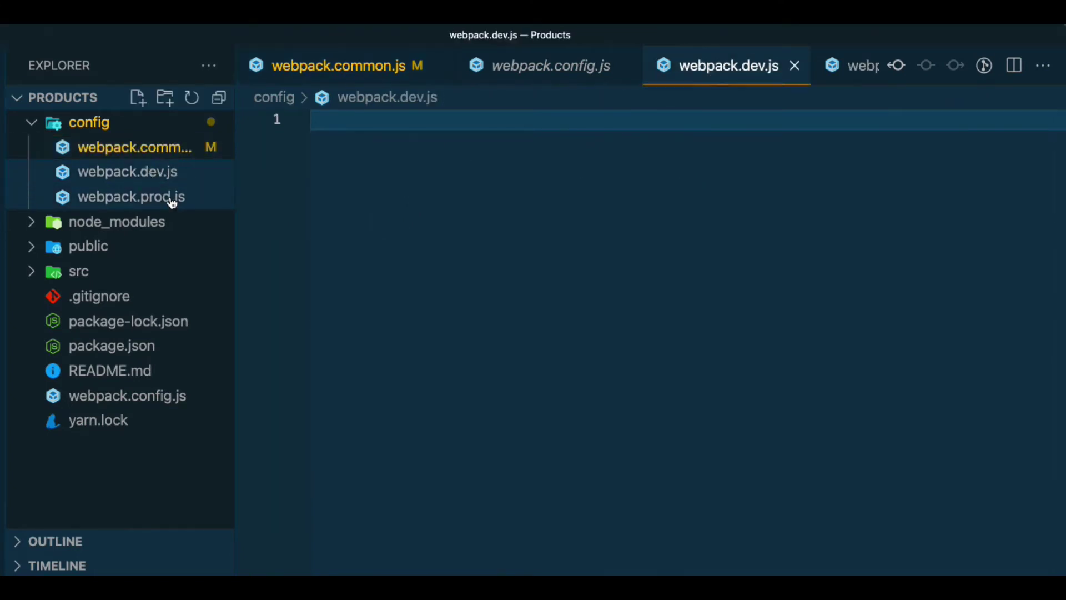
pyautogui.click(131, 196)
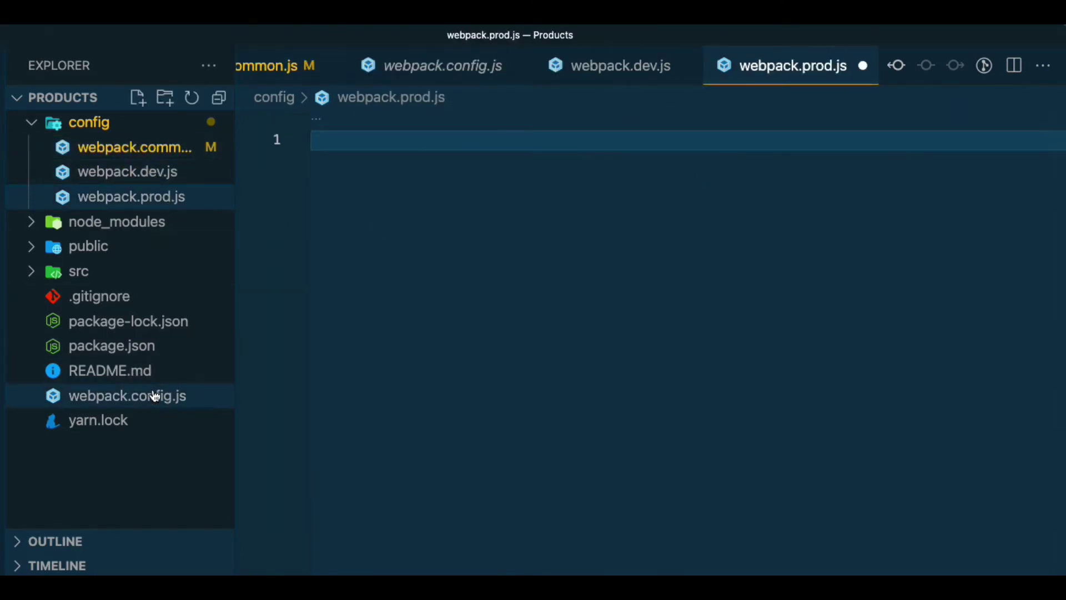
pyautogui.click(127, 396)
pyautogui.click(427, 383)
pyautogui.hotkey('ctrl', 'a')
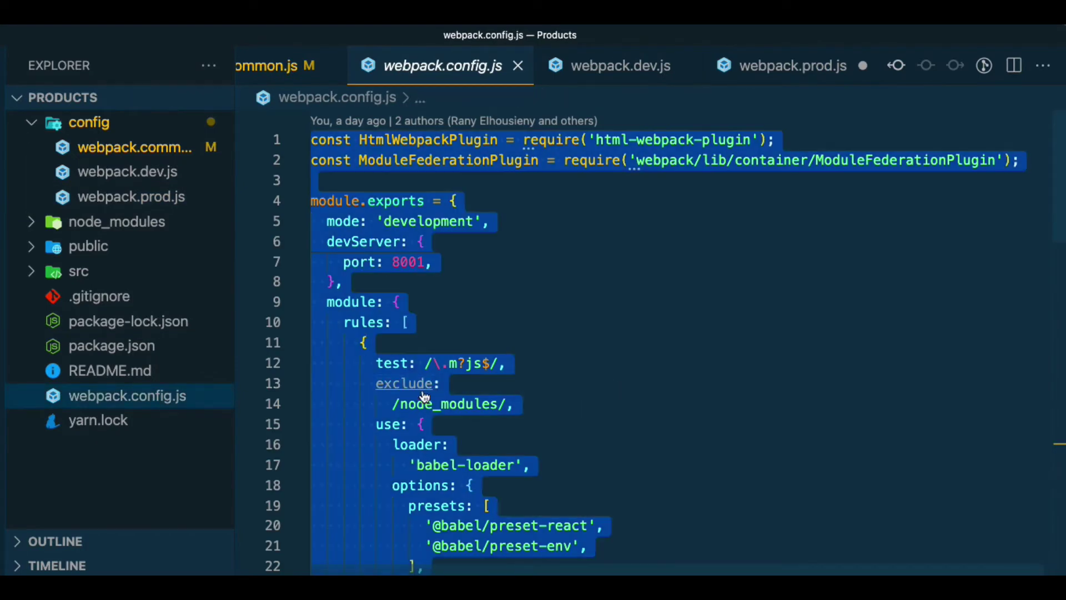
pyautogui.hotkey('ctrl', 'c')
pyautogui.click(151, 174)
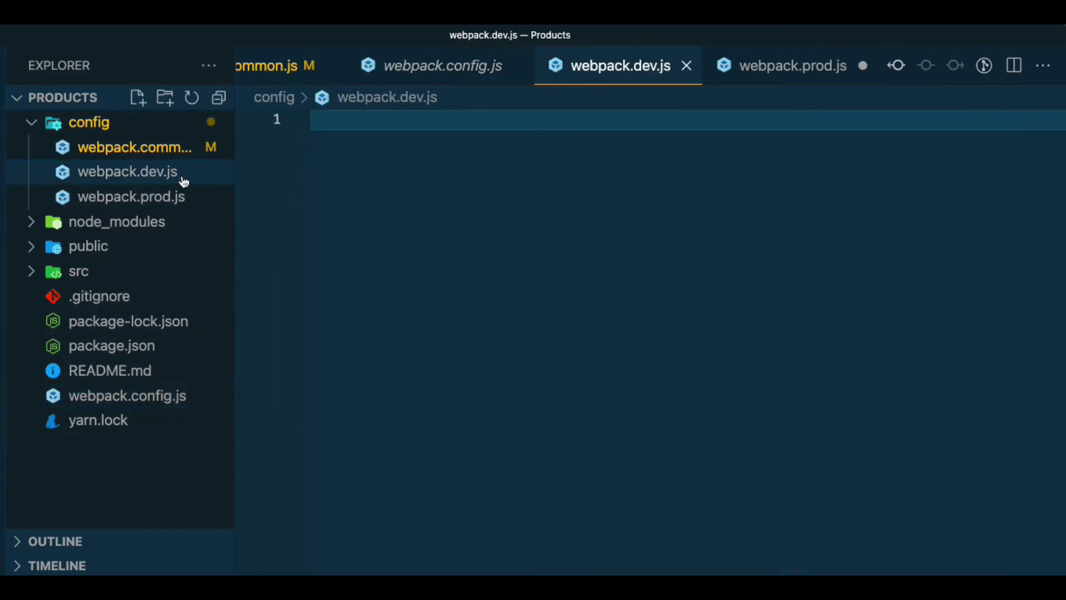
pyautogui.click(361, 132)
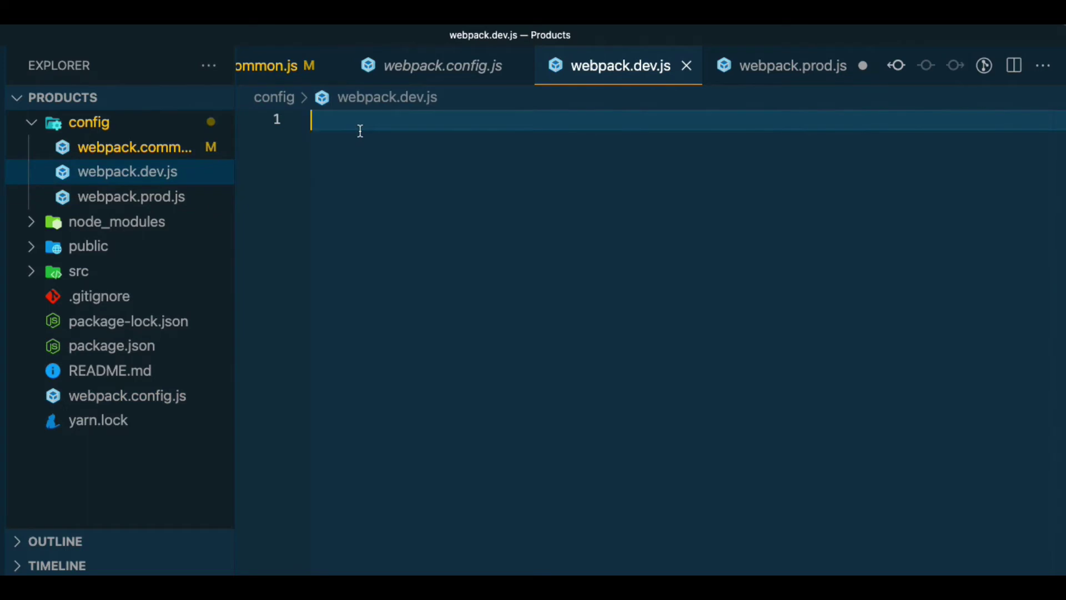
pyautogui.hotkey('ctrl', 'v')
pyautogui.scroll(15, 459, 322)
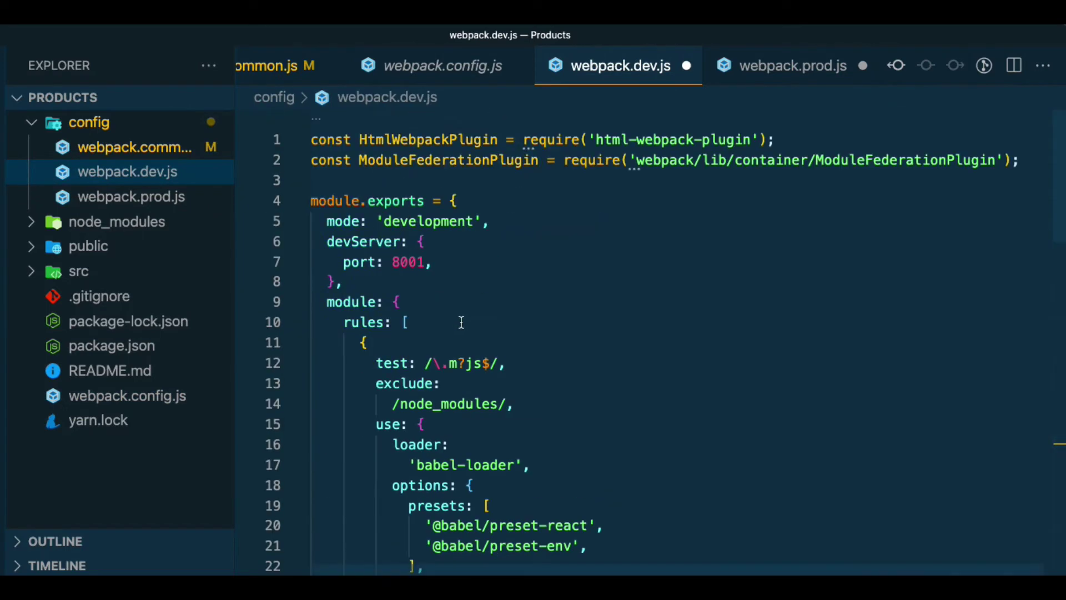
# - Delete the ModuleFederationPlugin require line on line 2 of webpack.dev.js
pyautogui.click(332, 158)
pyautogui.tripleClick(333, 159)
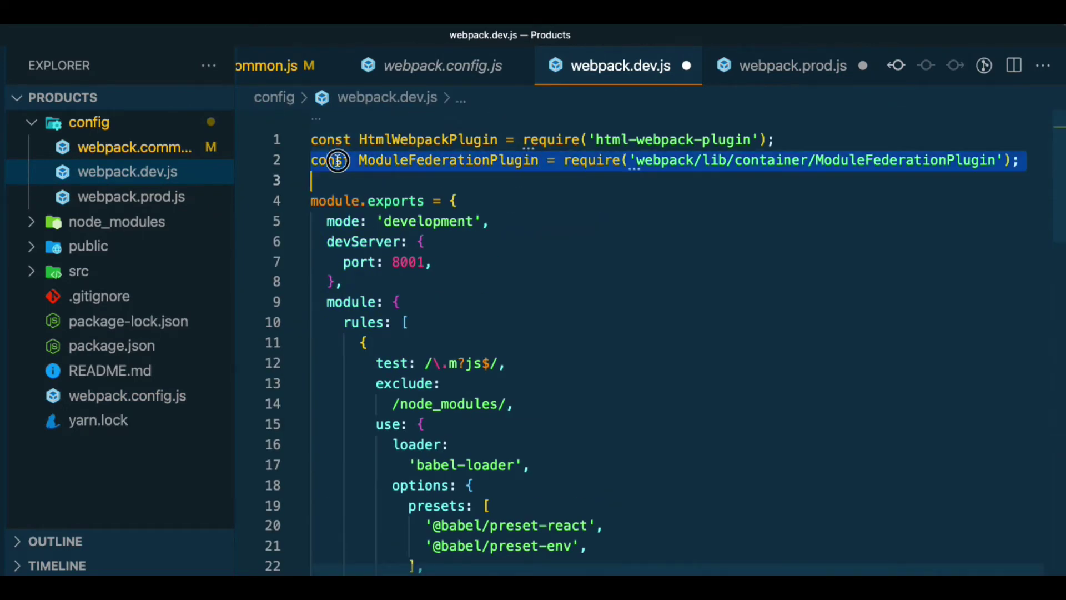
pyautogui.press('BackSpace')
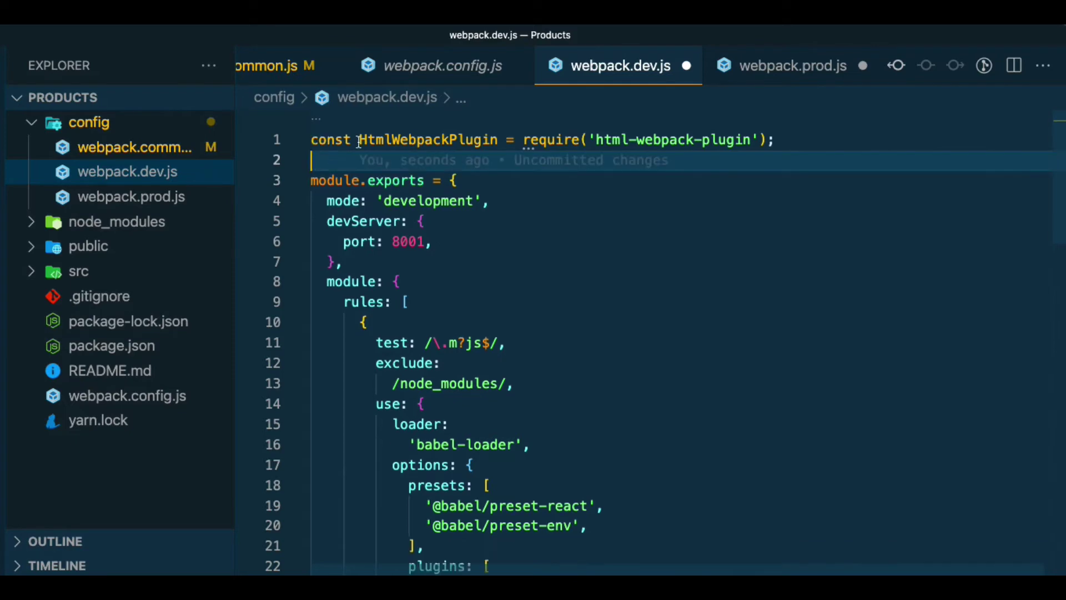
pyautogui.scroll(-3, 491, 364)
pyautogui.scroll(3, 490, 363)
# - Replace module.exports on line 3 with const devConfig
pyautogui.click(309, 180)
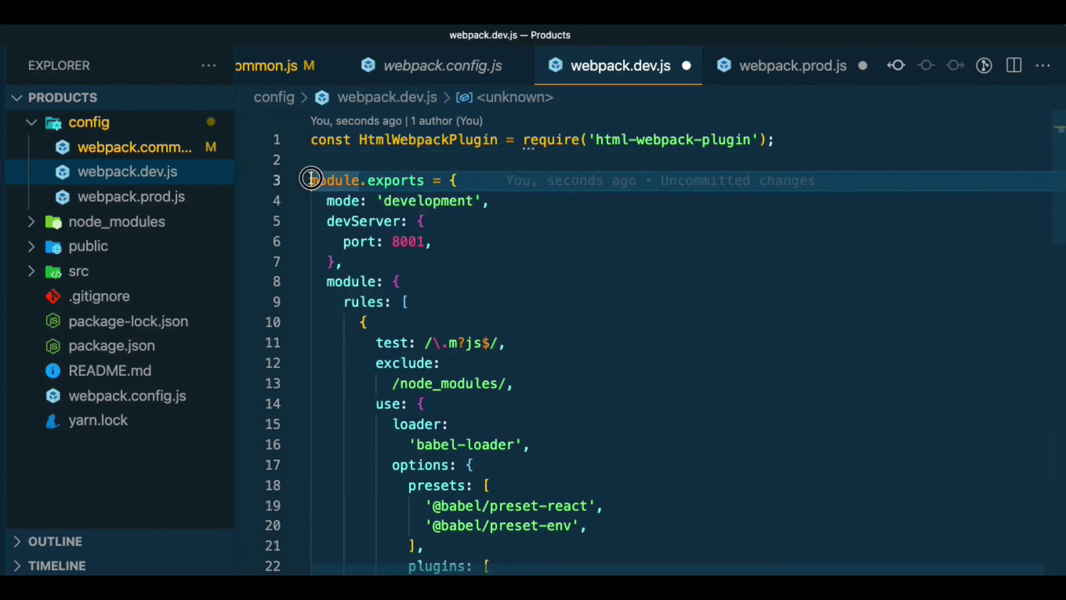
pyautogui.moveTo(309, 180); pyautogui.dragTo(422, 186)
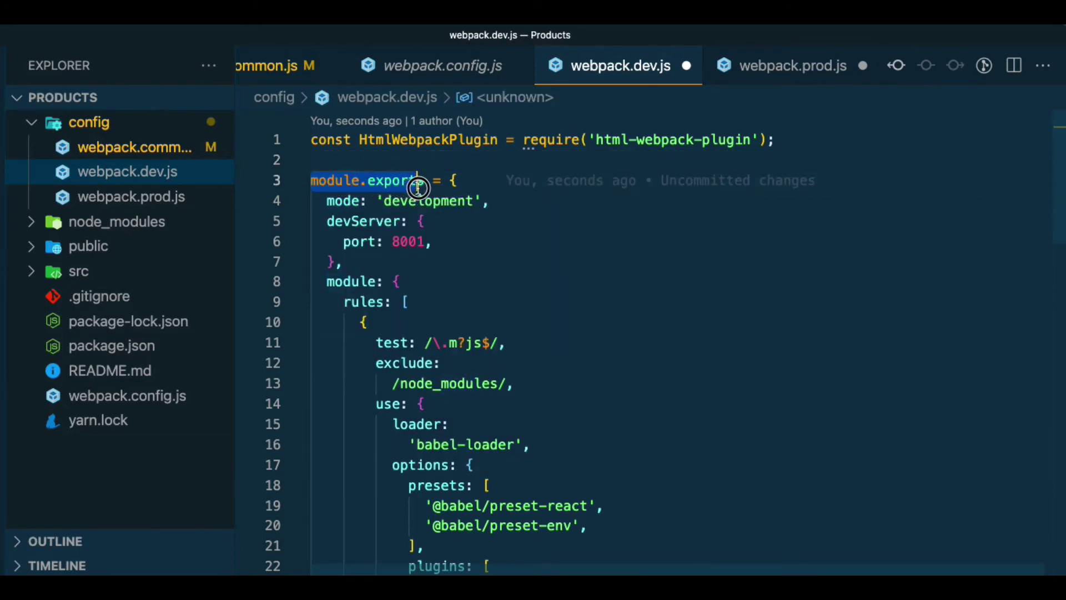
pyautogui.write('const')
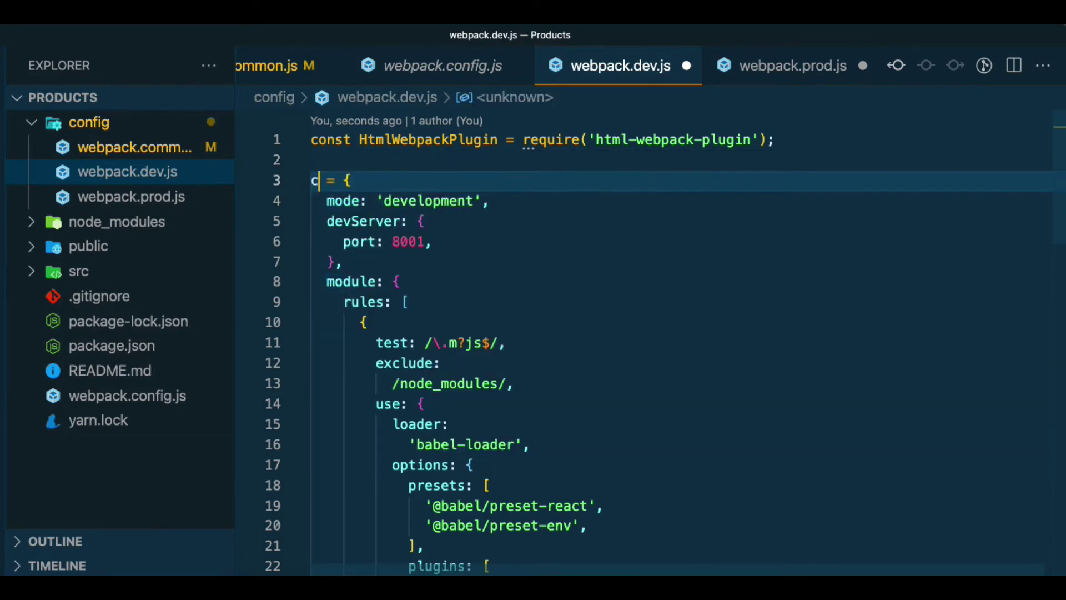
pyautogui.write(' devCon')
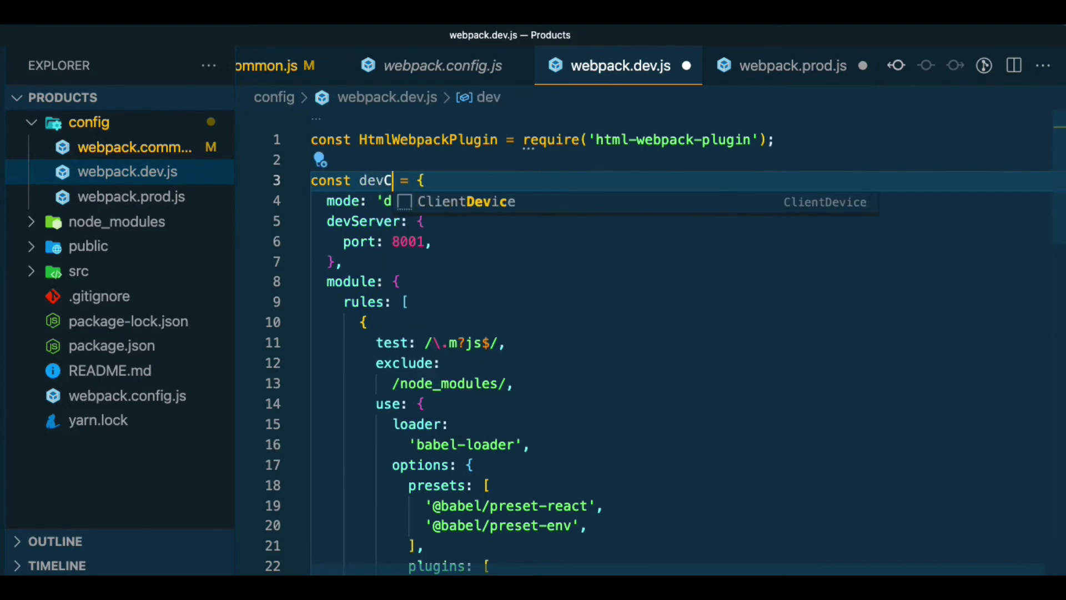
pyautogui.write('fig')
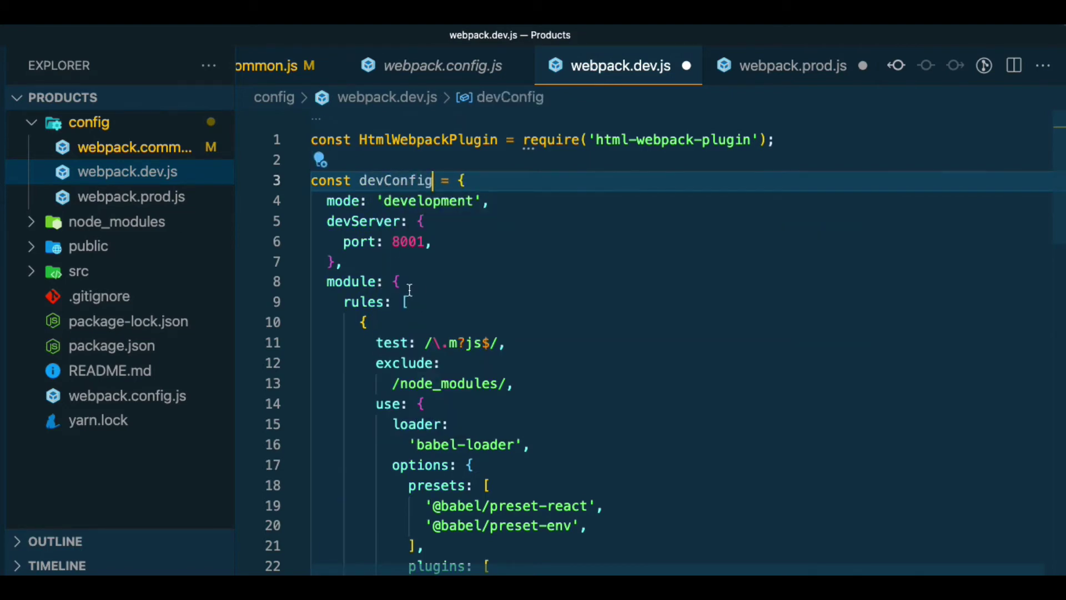
pyautogui.scroll(-1, 419, 332)
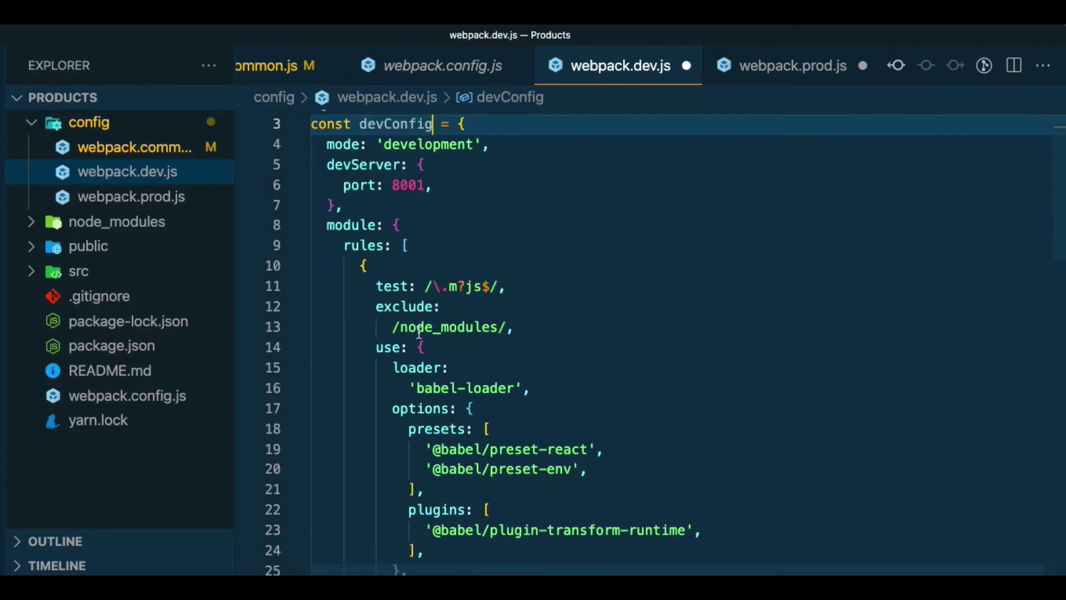
# - Delete the module rules block (lines 8–37) from devConfig, undoing an accidental move first
pyautogui.click(327, 225)
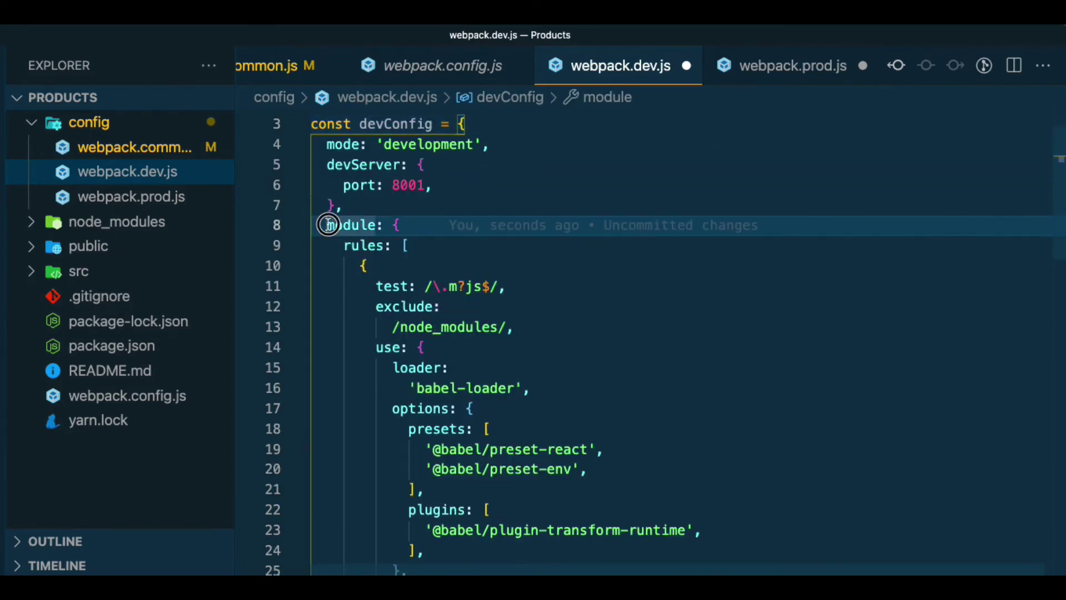
pyautogui.click(299, 226)
pyautogui.doubleClick(350, 224)
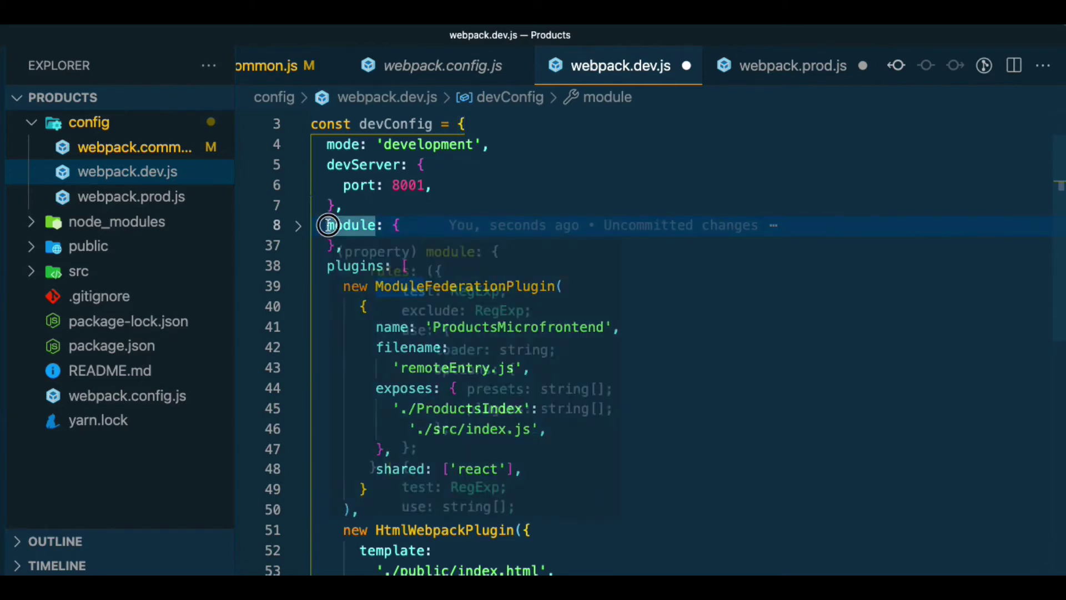
pyautogui.moveTo(327, 224); pyautogui.dragTo(341, 244)
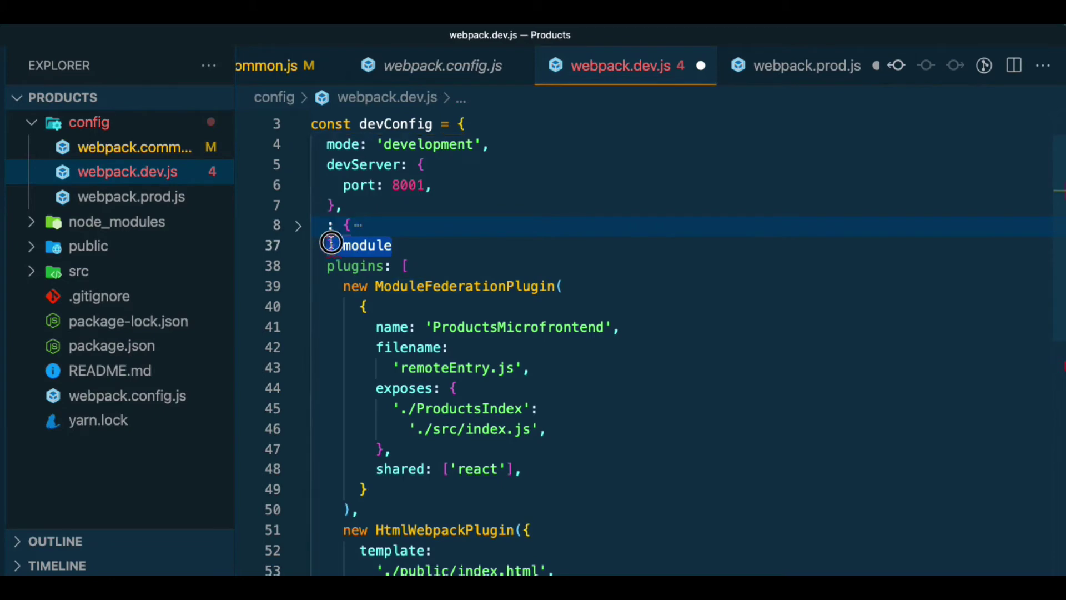
pyautogui.moveTo(331, 244); pyautogui.dragTo(314, 241)
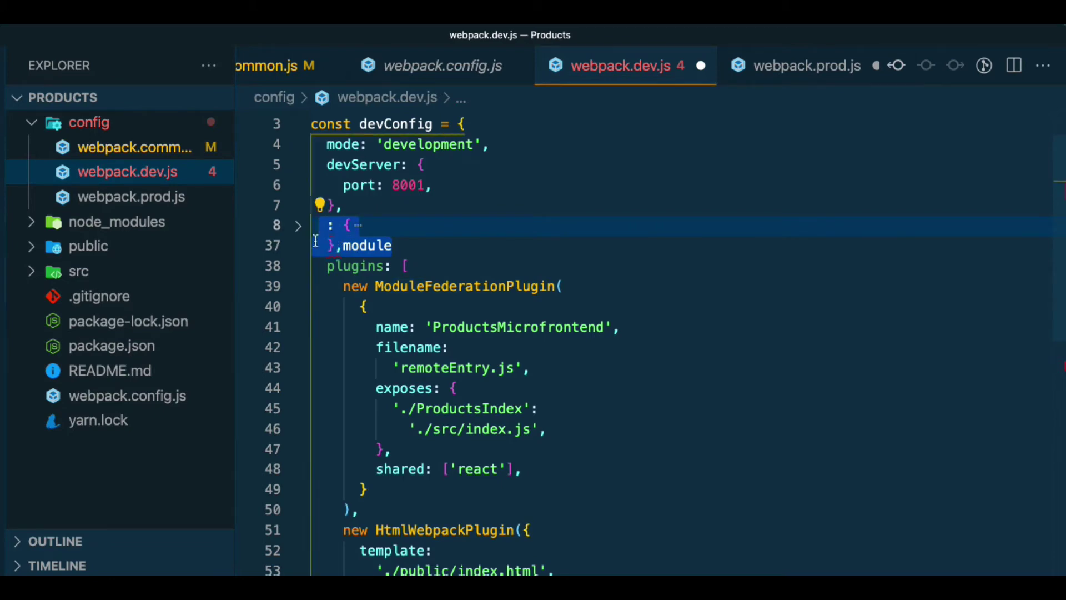
pyautogui.hotkey('ctrl', 'z')
pyautogui.hotkey('ctrl', 's')
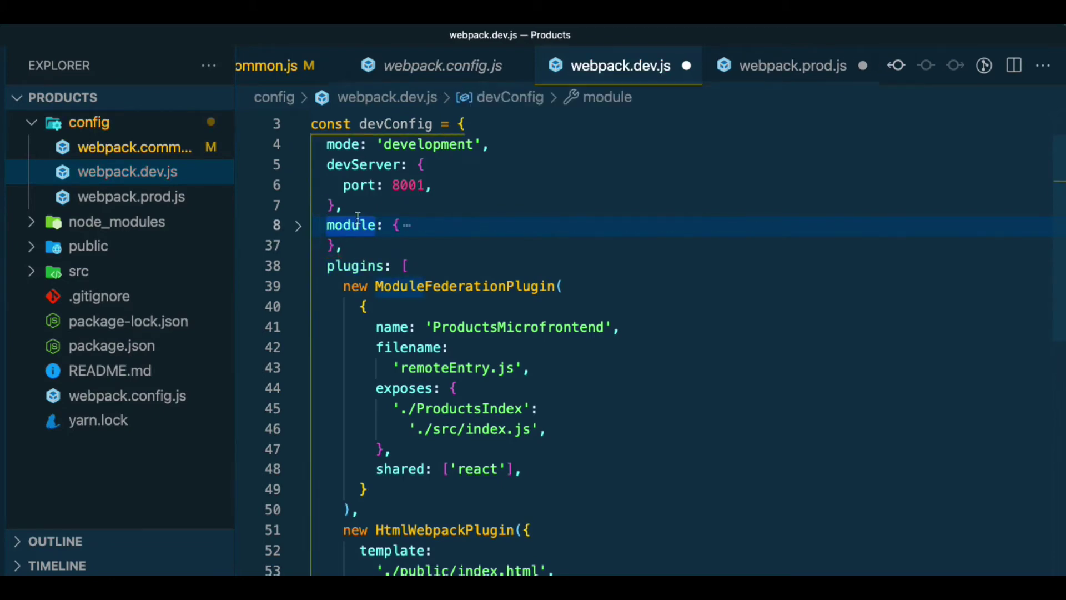
pyautogui.click(362, 207)
pyautogui.moveTo(343, 206); pyautogui.dragTo(342, 244)
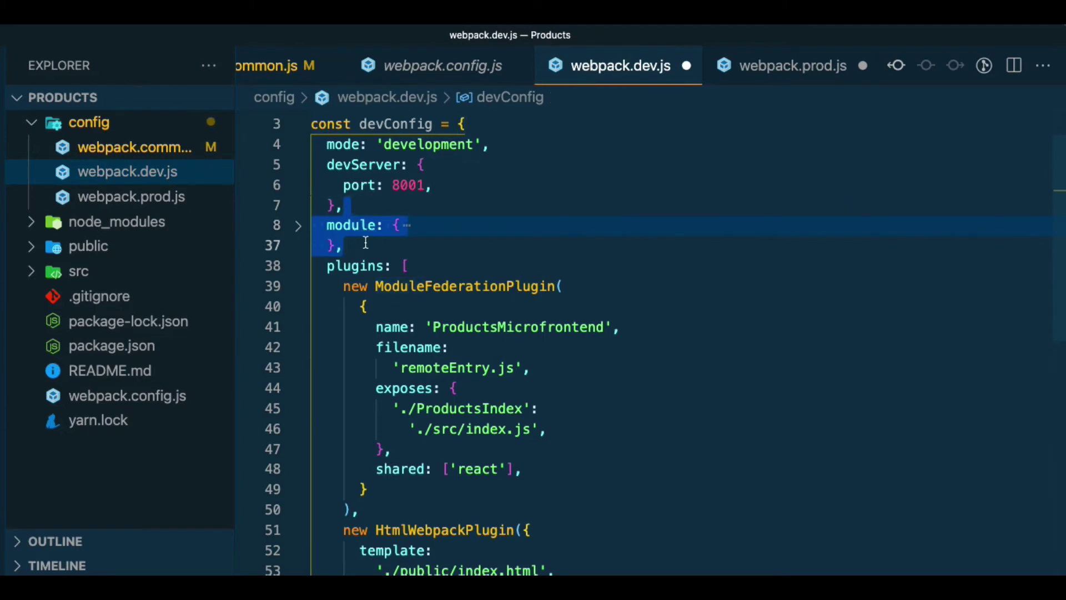
pyautogui.press('BackSpace')
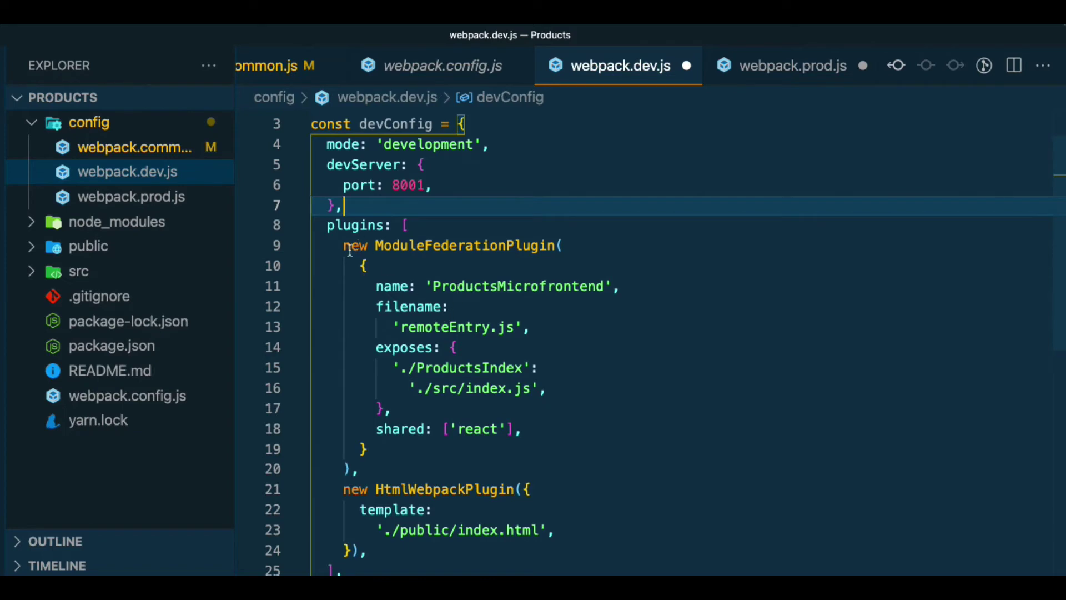
# - Remove the ModuleFederationPlugin instance and its blank line from plugins, then save webpack.dev.js
pyautogui.moveTo(345, 245); pyautogui.dragTo(359, 468)
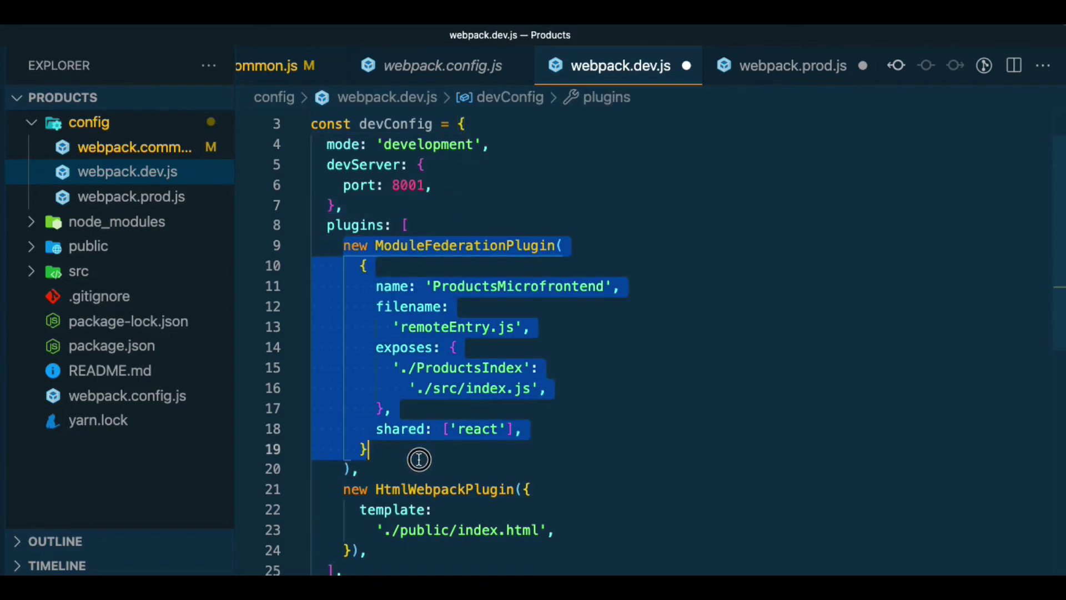
pyautogui.press('BackSpace')
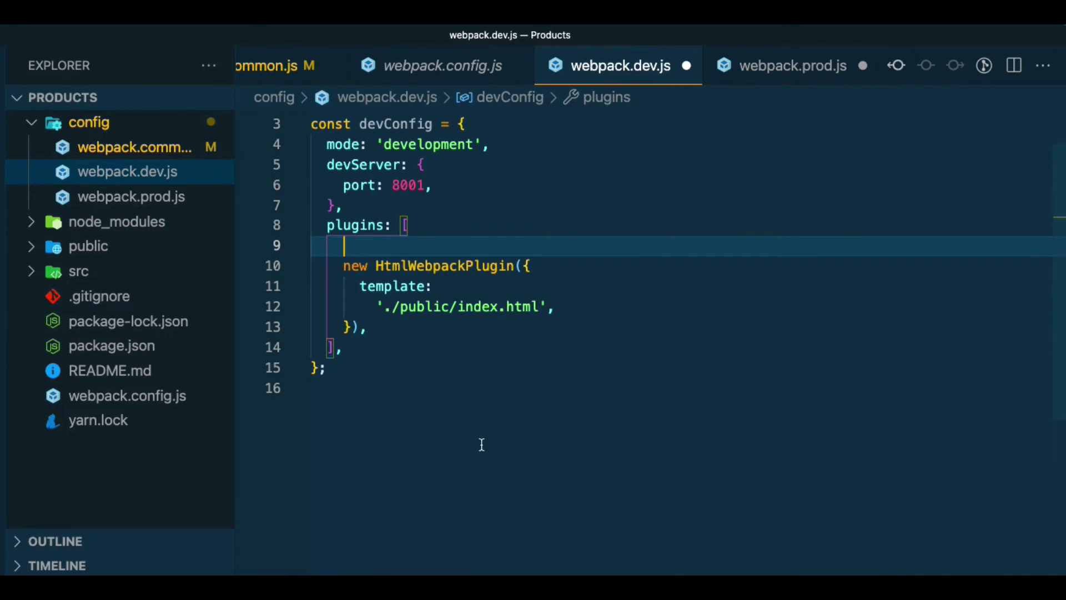
pyautogui.press('Delete')
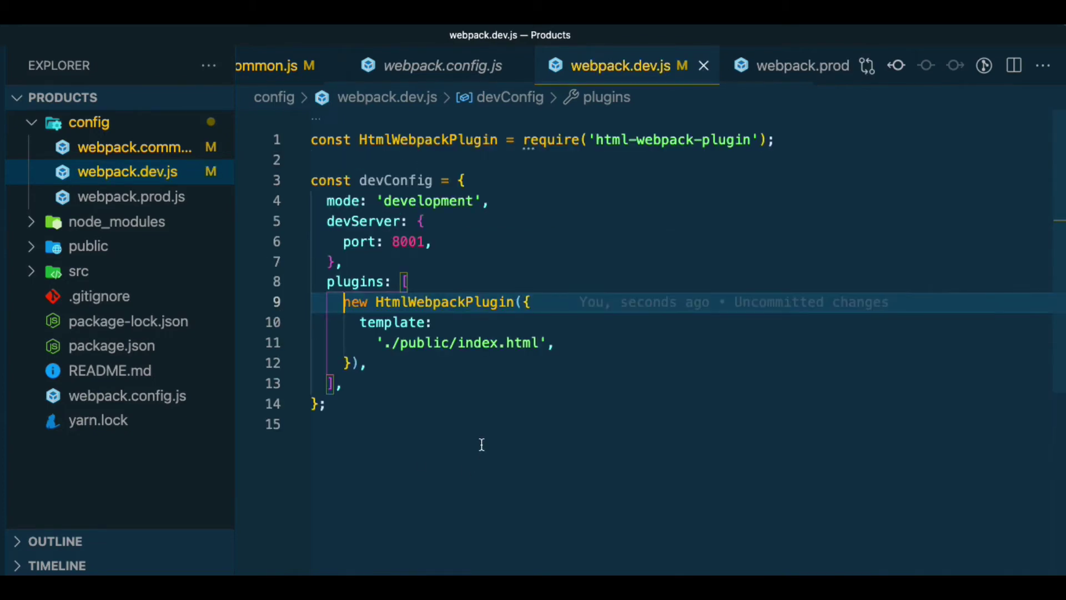
pyautogui.hotkey('ctrl', 's')
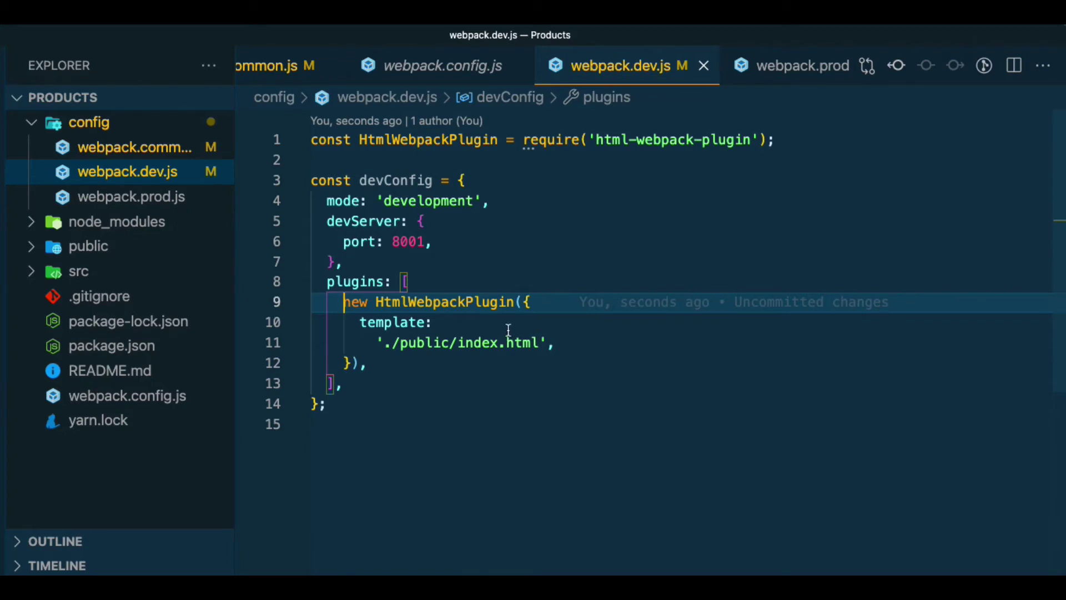
# - Add const { merge } = require('webpack-merge') on line 2 and save to reformat
pyautogui.click(379, 159)
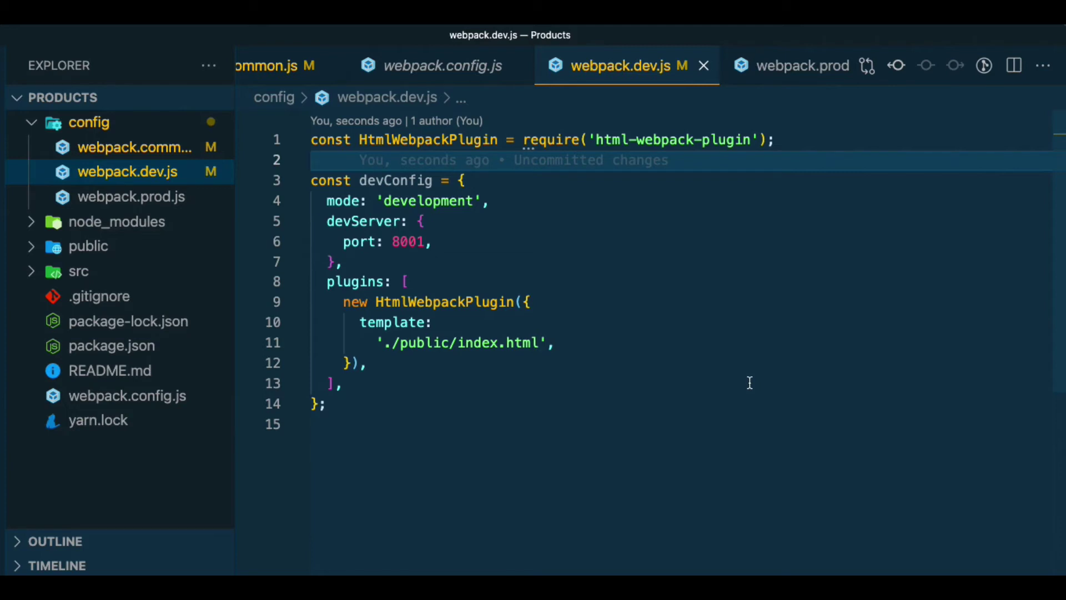
pyautogui.write('const { merge')
pyautogui.press('Right')
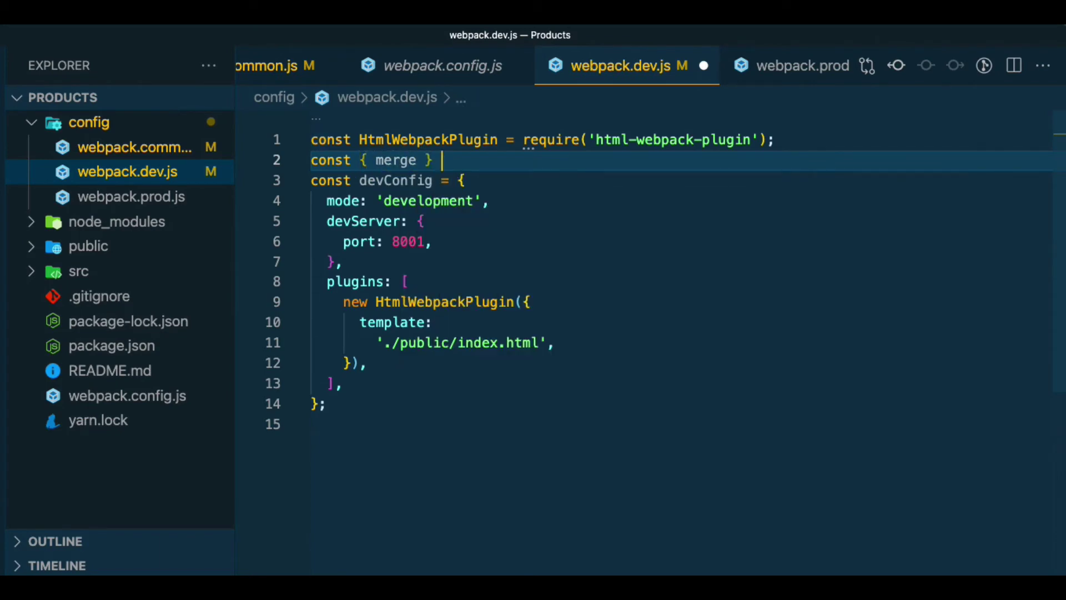
pyautogui.write('= require ')
pyautogui.write('(')
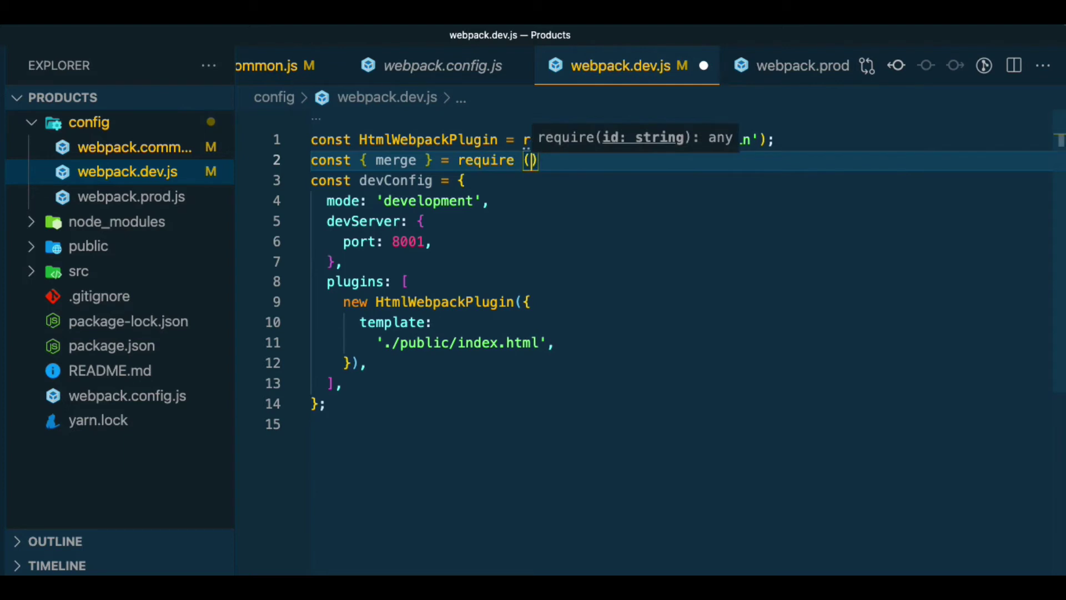
pyautogui.write("'webpack")
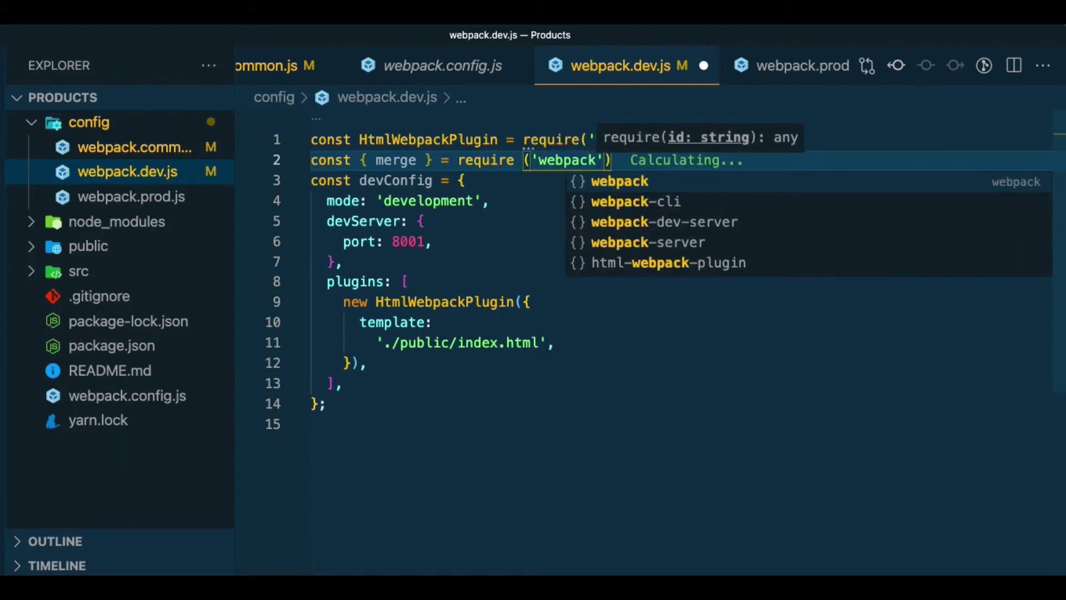
pyautogui.write('-merge')
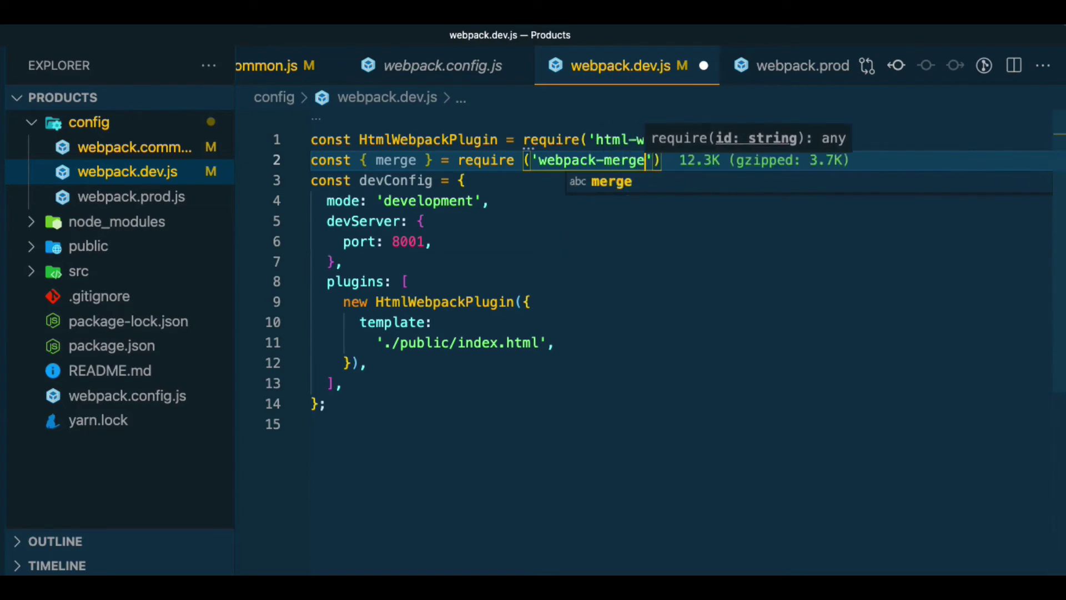
pyautogui.press('Right')
pyautogui.press('Right')
pyautogui.write(';')
pyautogui.hotkey('ctrl', 's')
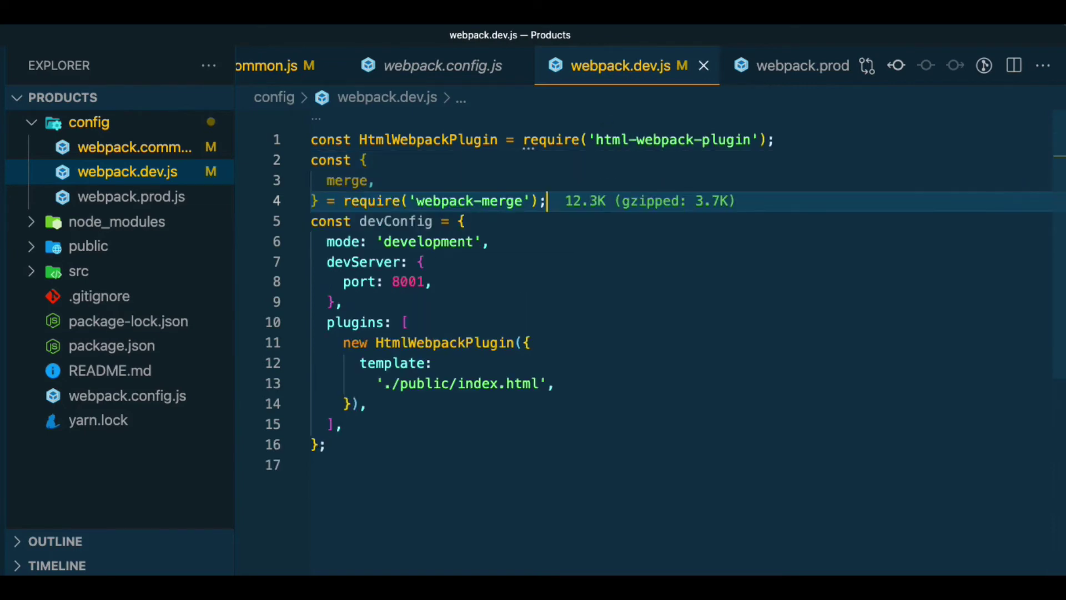
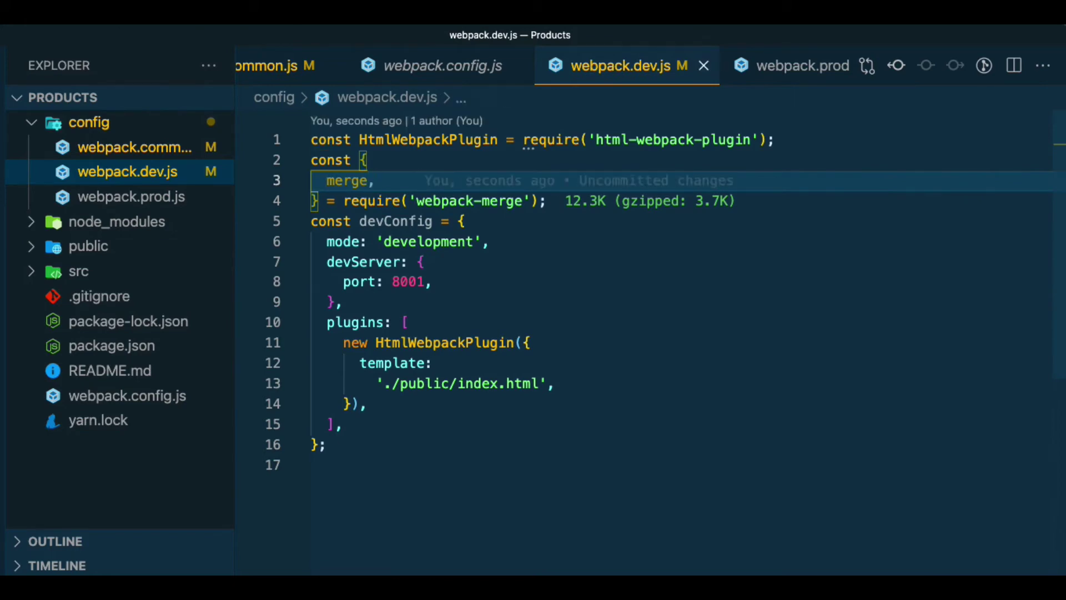
# - Place the caret at the start of the 'const devConfig' line, below the webpack-merge import
pyautogui.press('BackSpace')
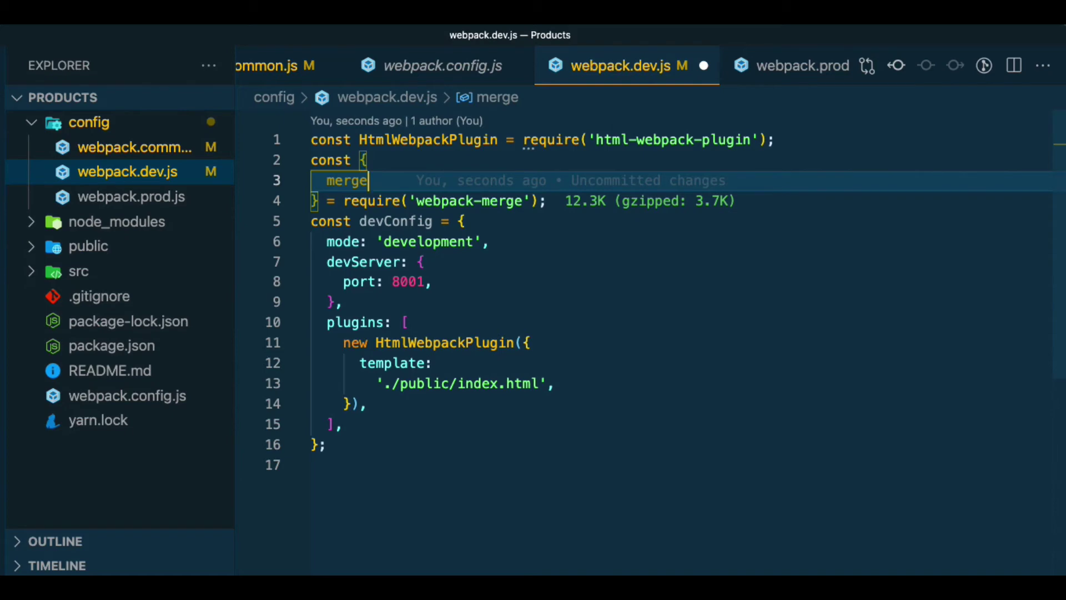
pyautogui.press('Down')
pyautogui.press('Down')
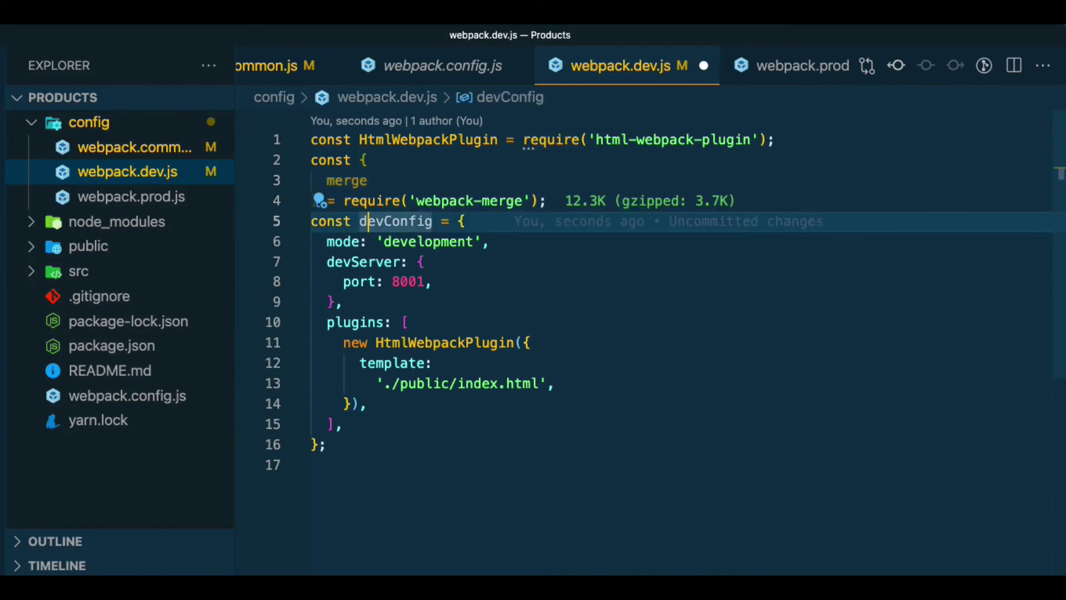
pyautogui.press('Down')
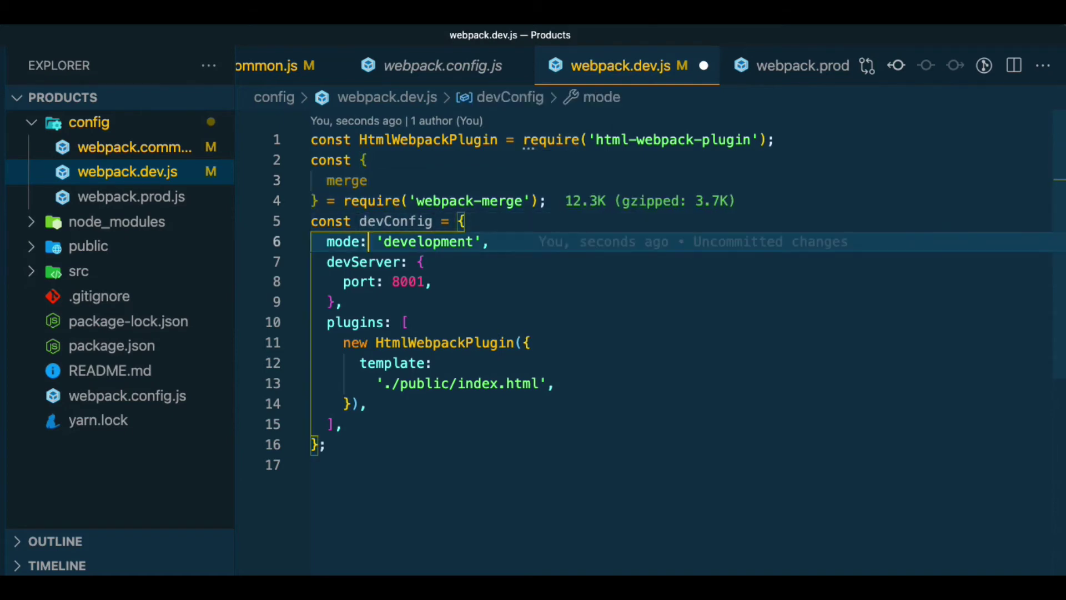
pyautogui.press('Up')
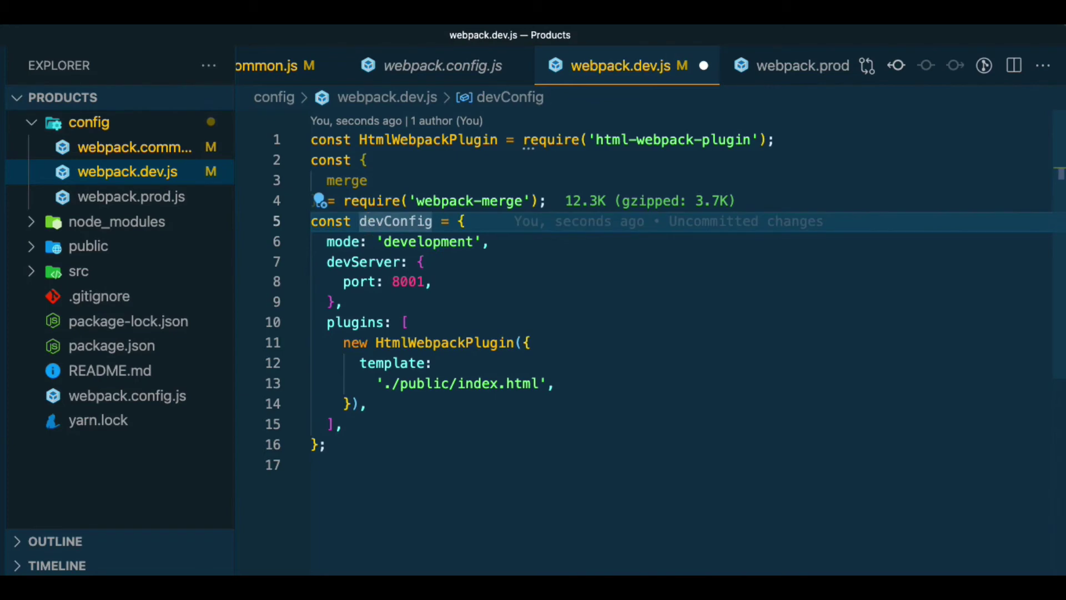
pyautogui.press('Up')
pyautogui.press('Up')
pyautogui.press('Down')
pyautogui.press('Down')
pyautogui.hotkey('ctrl', 'Left')
pyautogui.hotkey('ctrl', 'Left')
pyautogui.hotkey('ctrl', 'Left')
pyautogui.press('Home')
# - Add blank lines and const commonConfig = require('./webpack.common') above devConfig, then save
pyautogui.press('Return')
pyautogui.press('Return')
pyautogui.press('Return')
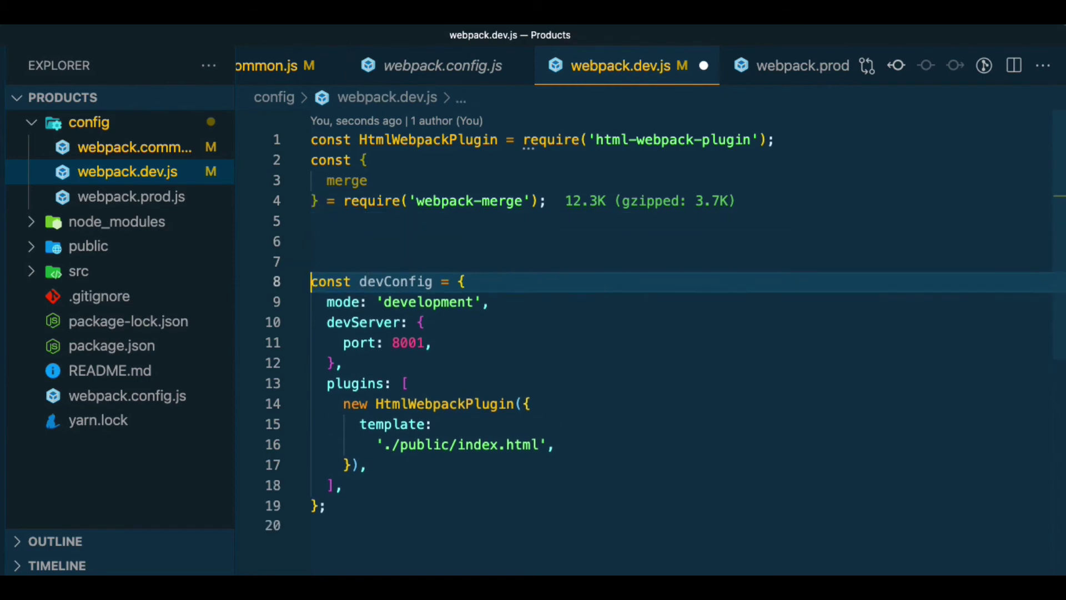
pyautogui.press('Up')
pyautogui.press('Up')
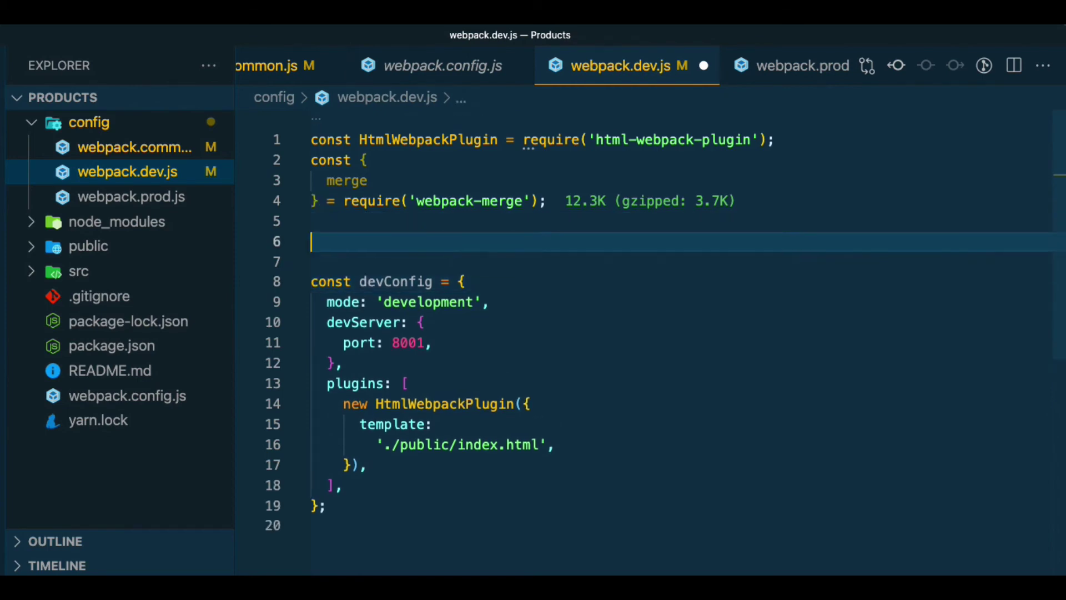
pyautogui.write('const comon')
pyautogui.press('BackSpace')
pyautogui.press('BackSpace')
pyautogui.press('BackSpace')
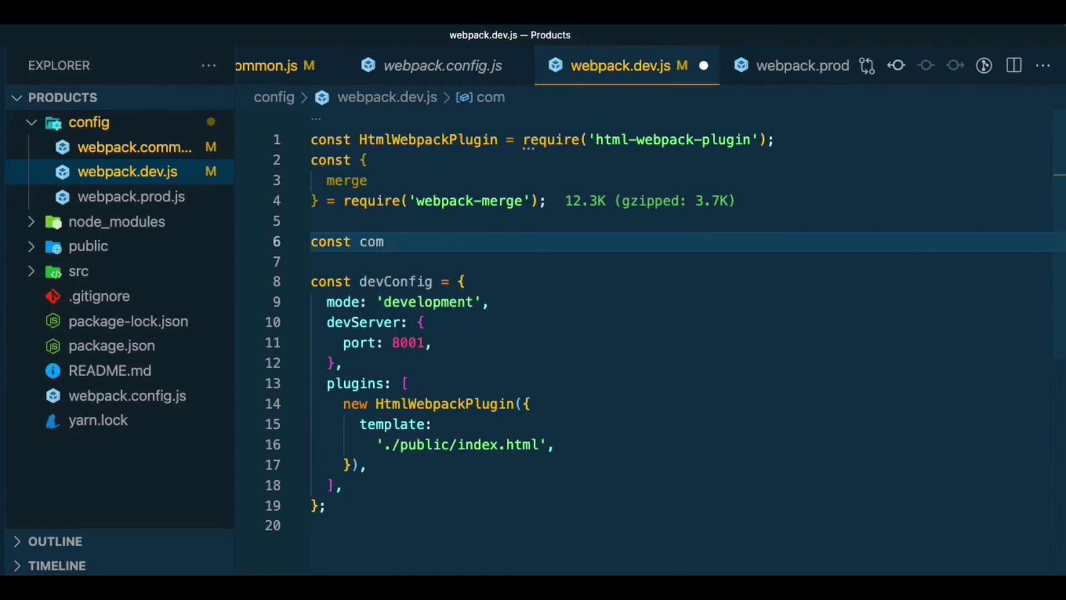
pyautogui.write('mon')
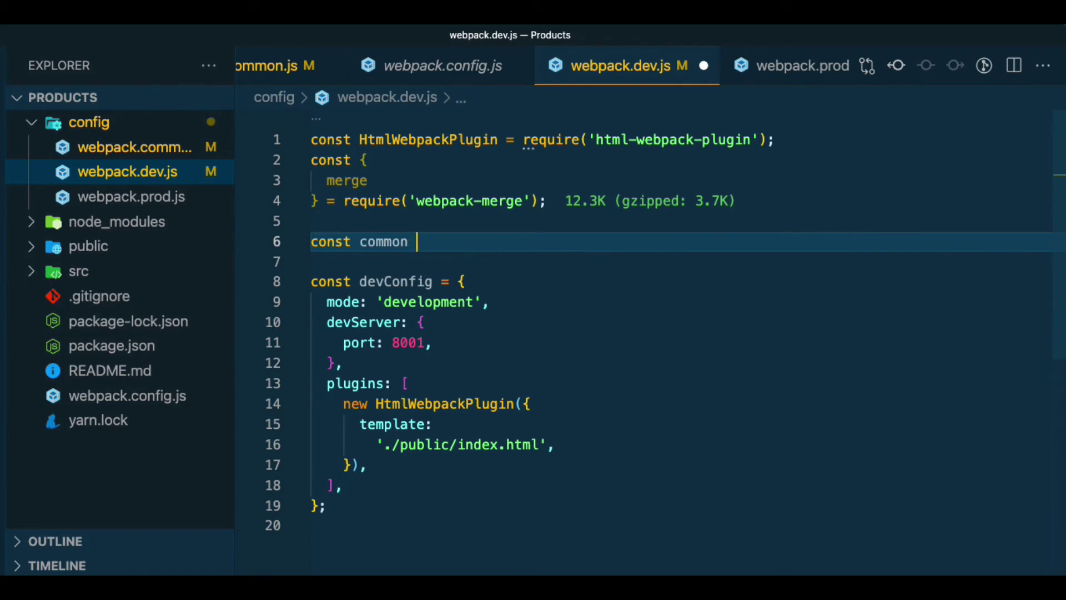
pyautogui.press('BackSpace')
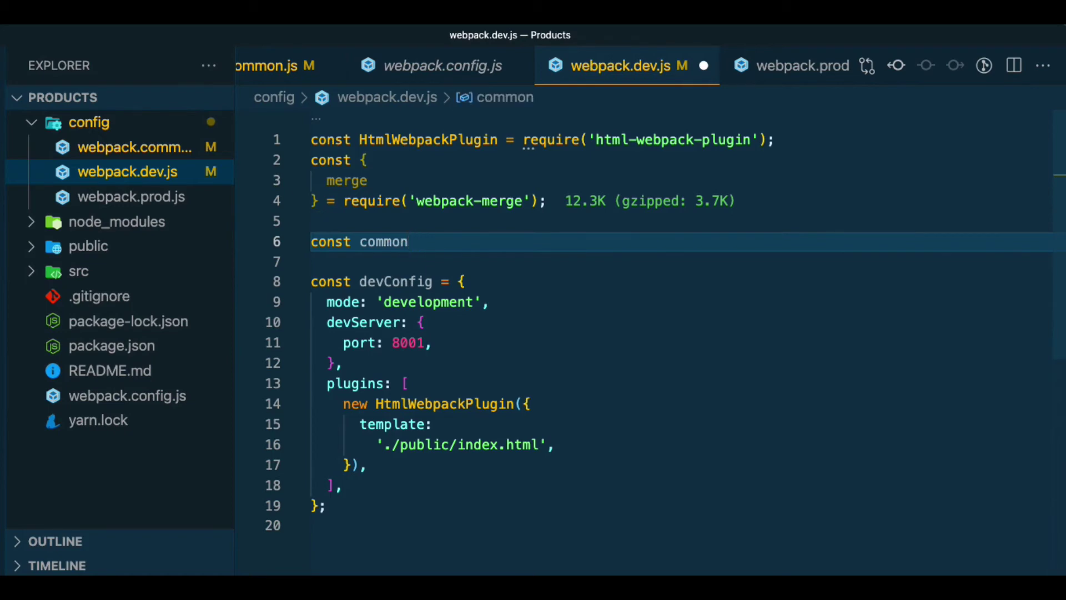
pyautogui.write('Config ')
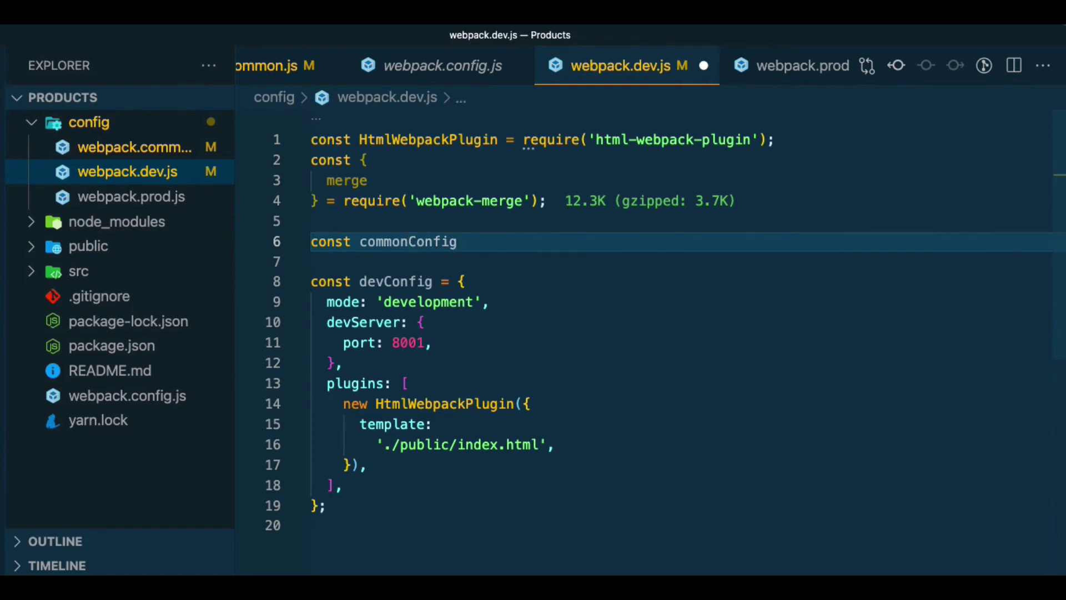
pyautogui.write('= re')
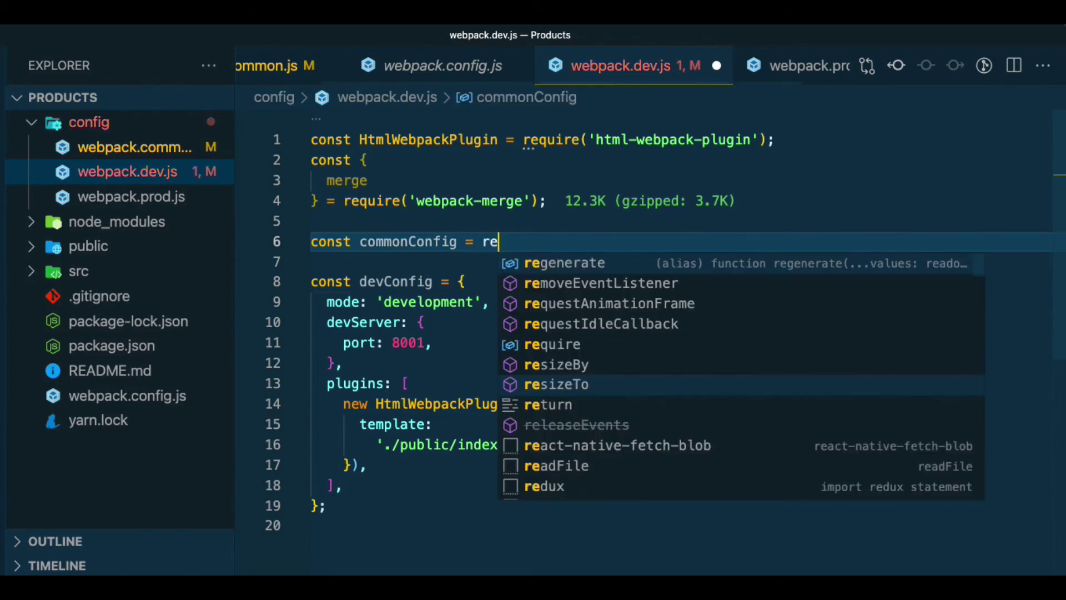
pyautogui.write('quire')
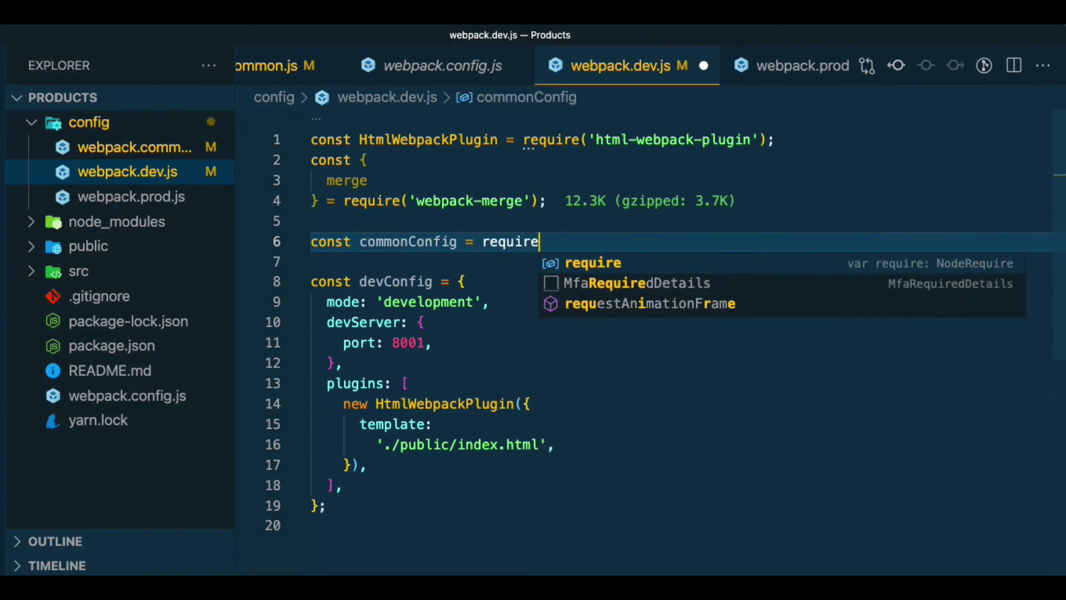
pyautogui.write('(')
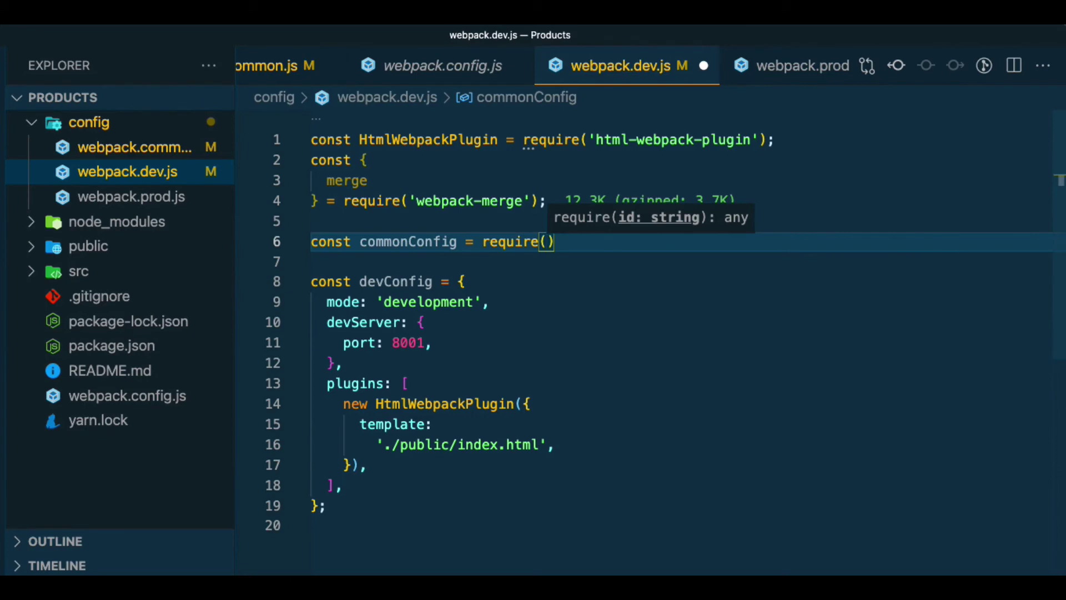
pyautogui.write("'./")
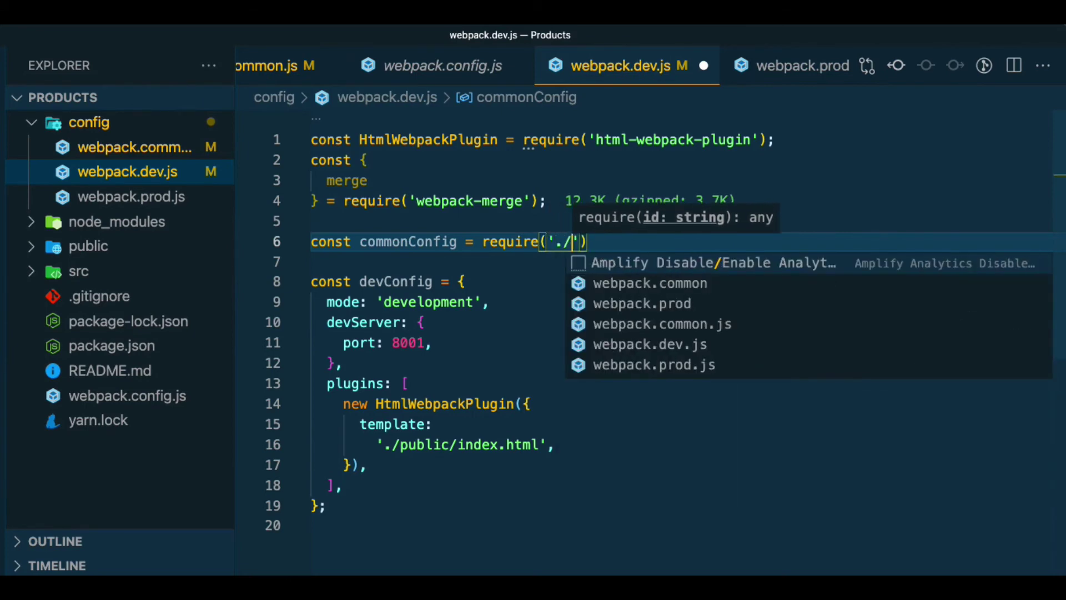
pyautogui.write('we')
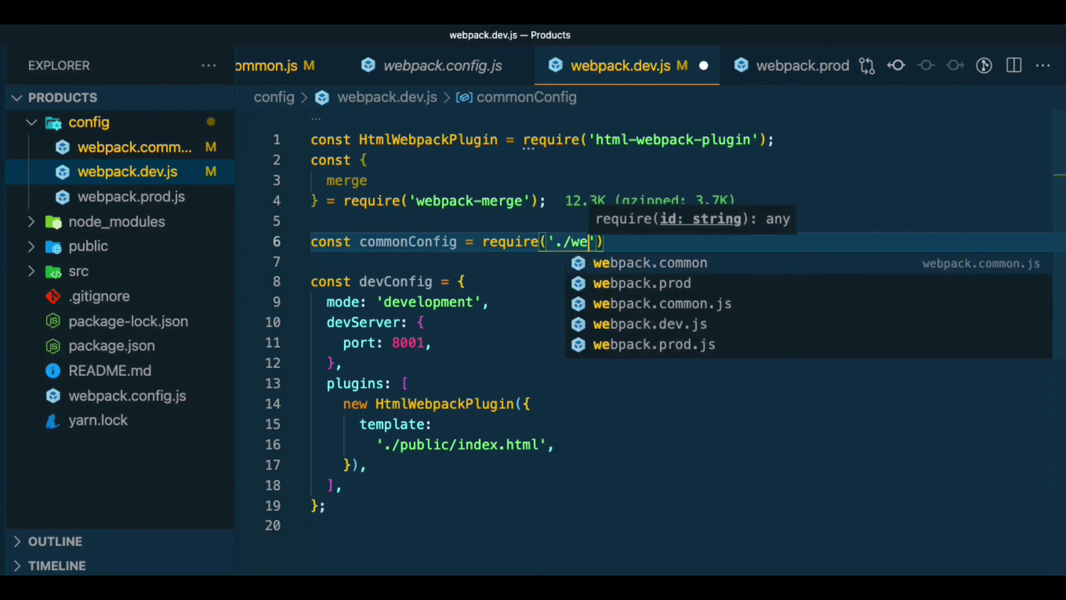
pyautogui.write('b')
pyautogui.press('Tab')
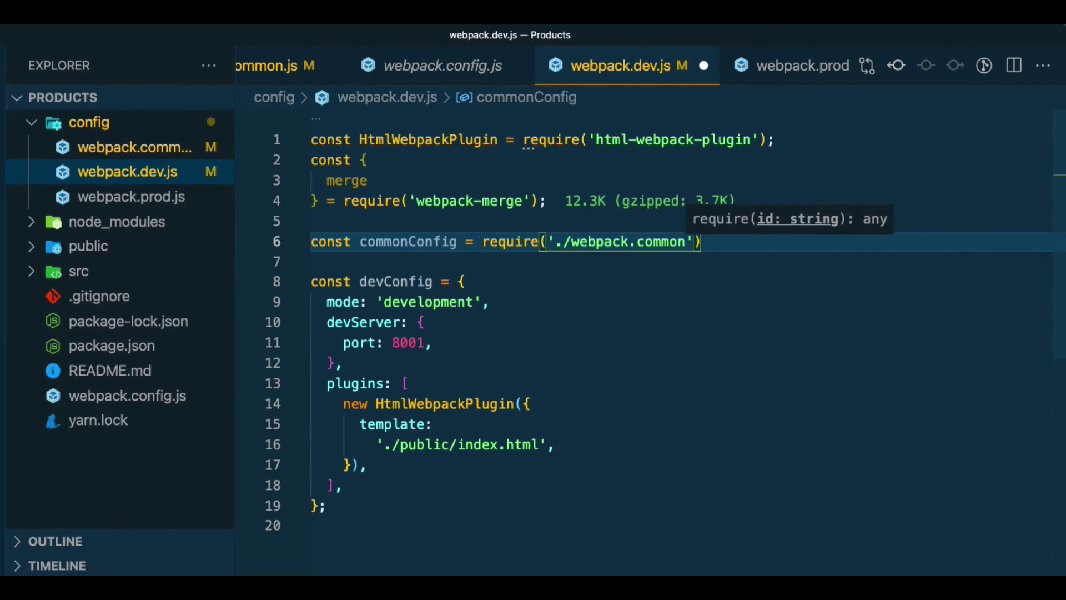
pyautogui.press('Right')
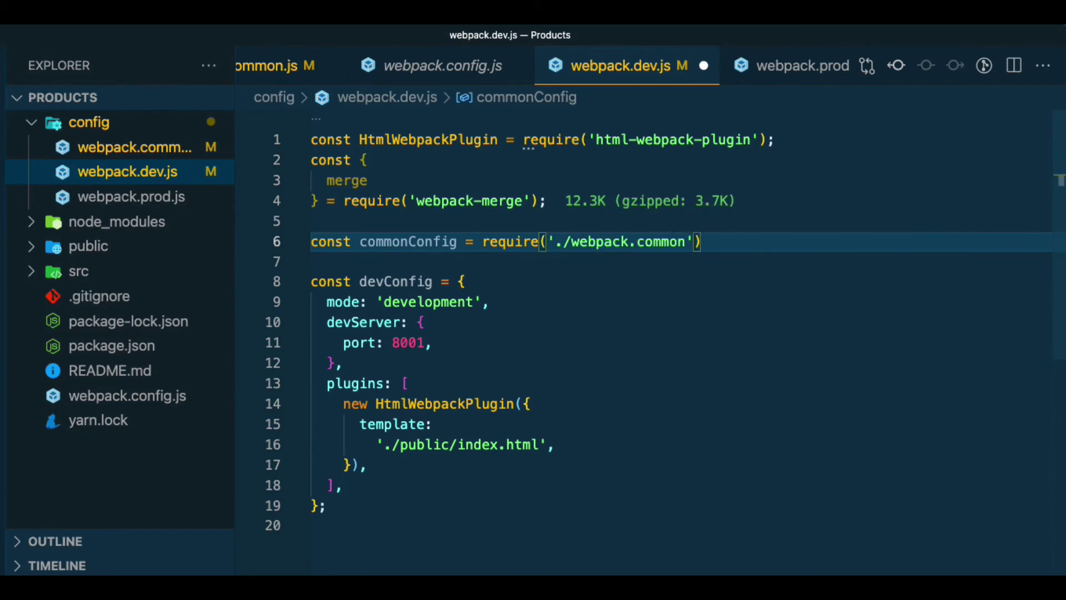
pyautogui.write(';')
pyautogui.hotkey('ctrl', 's')
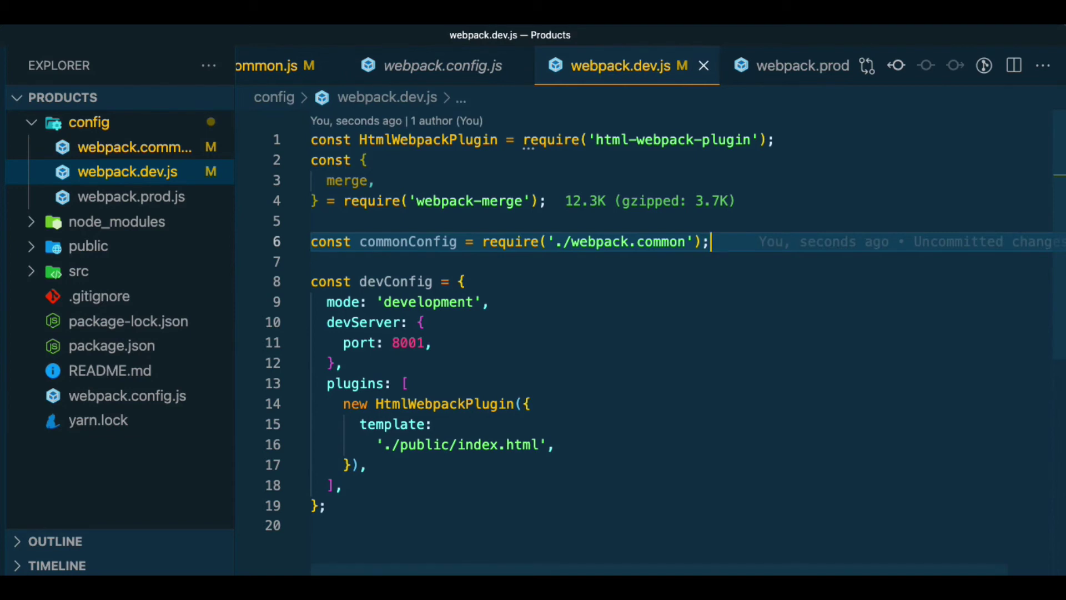
# - Append module.exports = merge(commonConfig, devConfig) at the file's end and save, letting Prettier reformat it
pyautogui.click(578, 524)
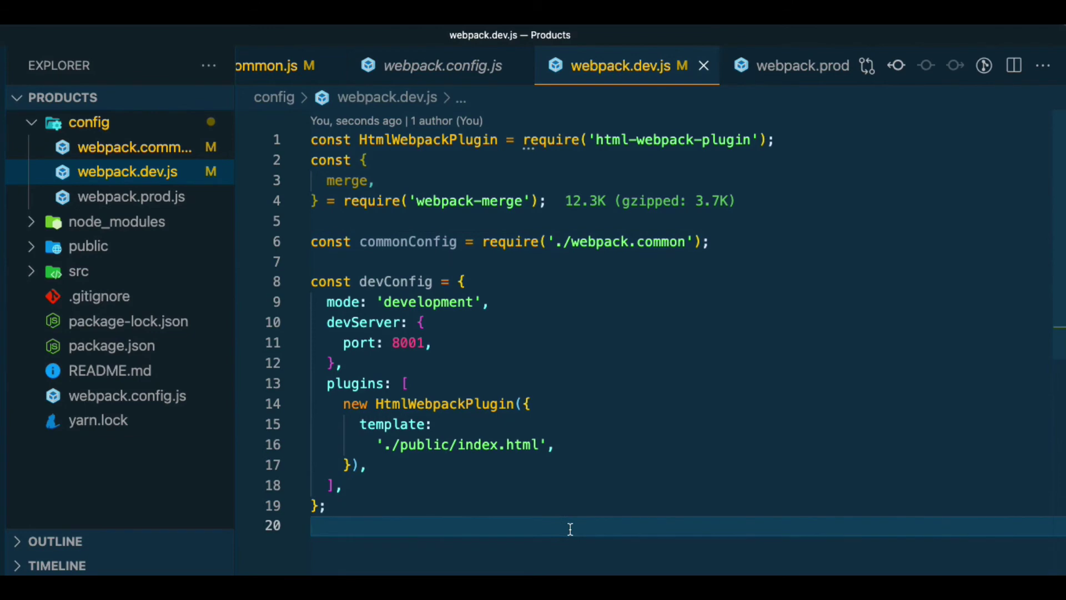
pyautogui.press('Return')
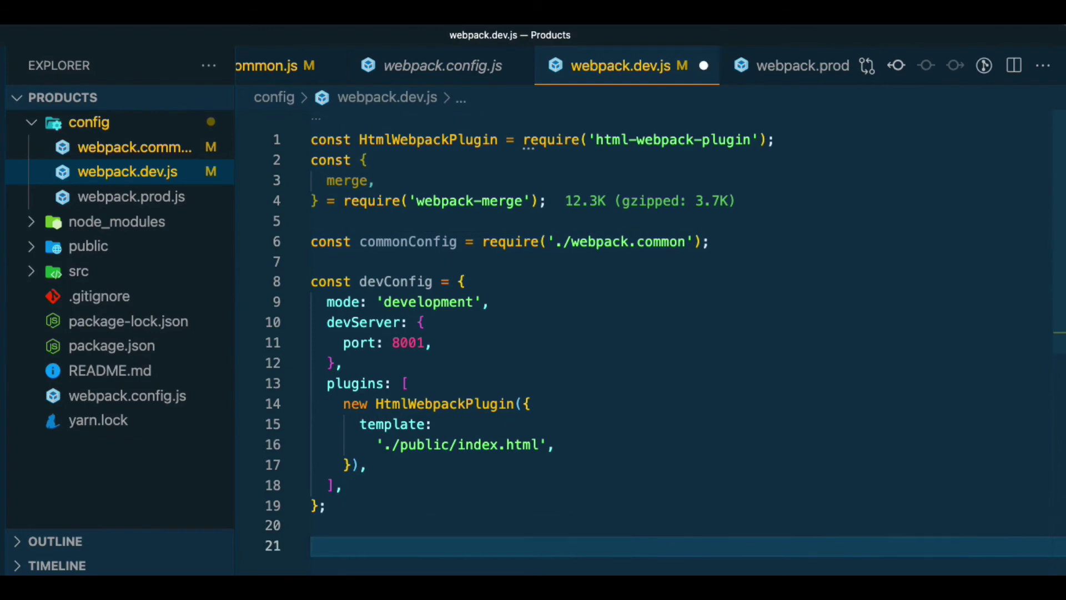
pyautogui.write('modu')
pyautogui.press('Tab')
pyautogui.write('.exp')
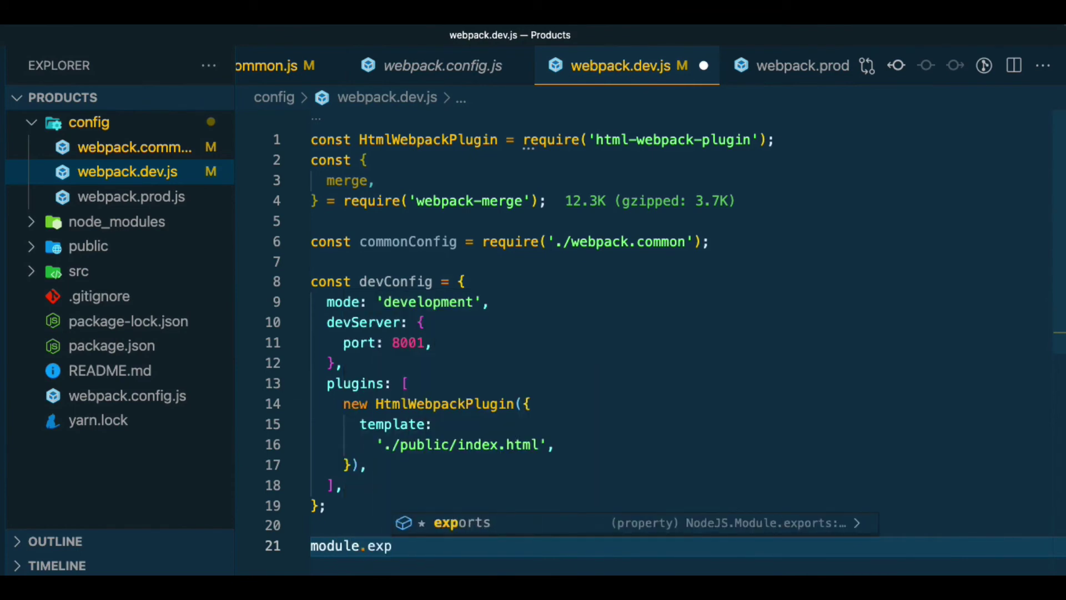
pyautogui.press('Tab')
pyautogui.write('= merg')
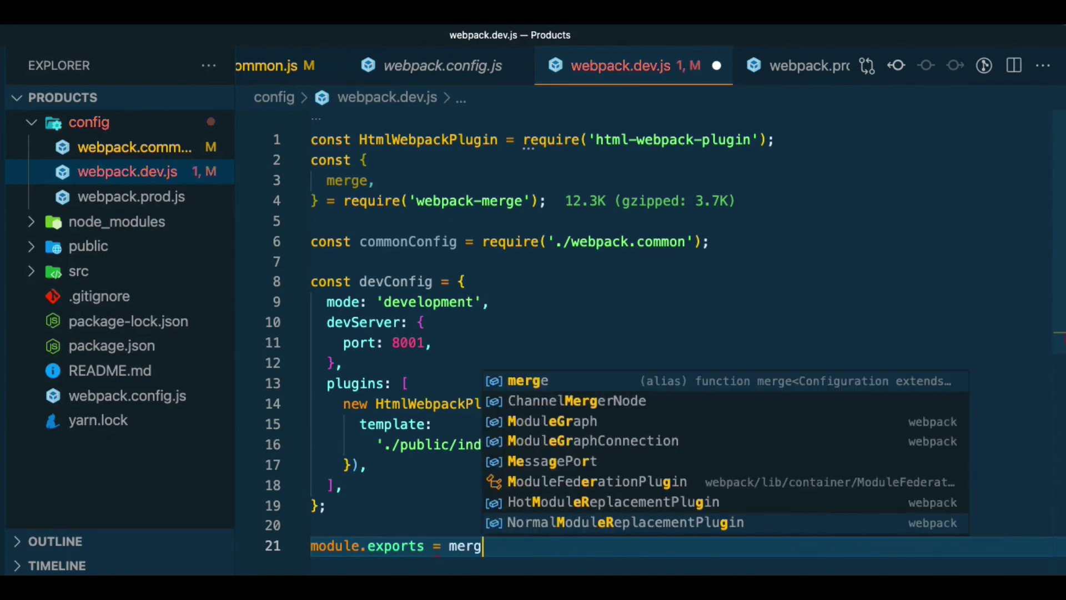
pyautogui.write('e')
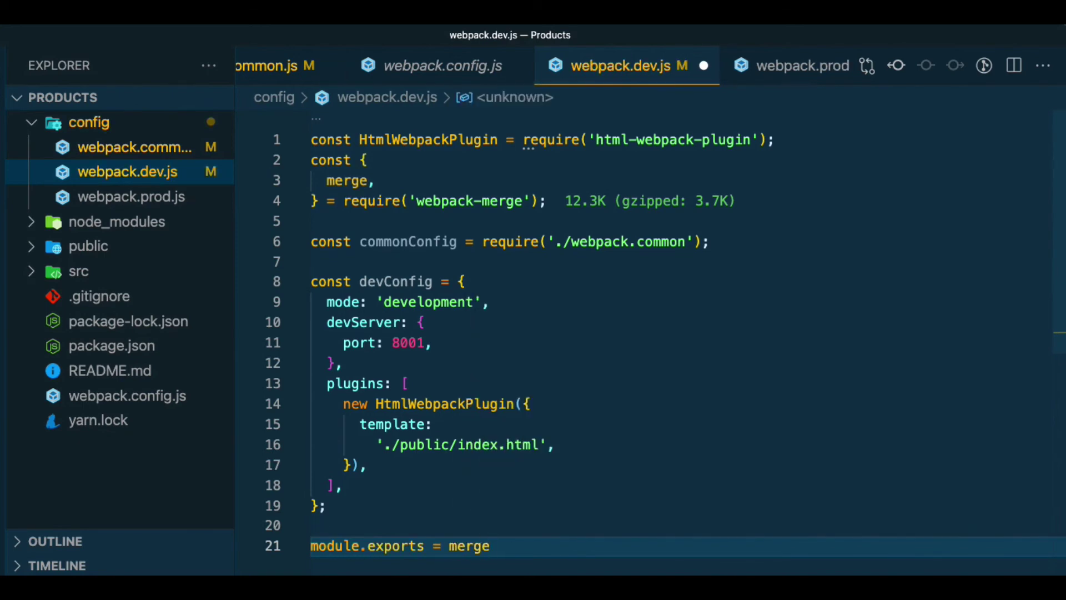
pyautogui.write('(')
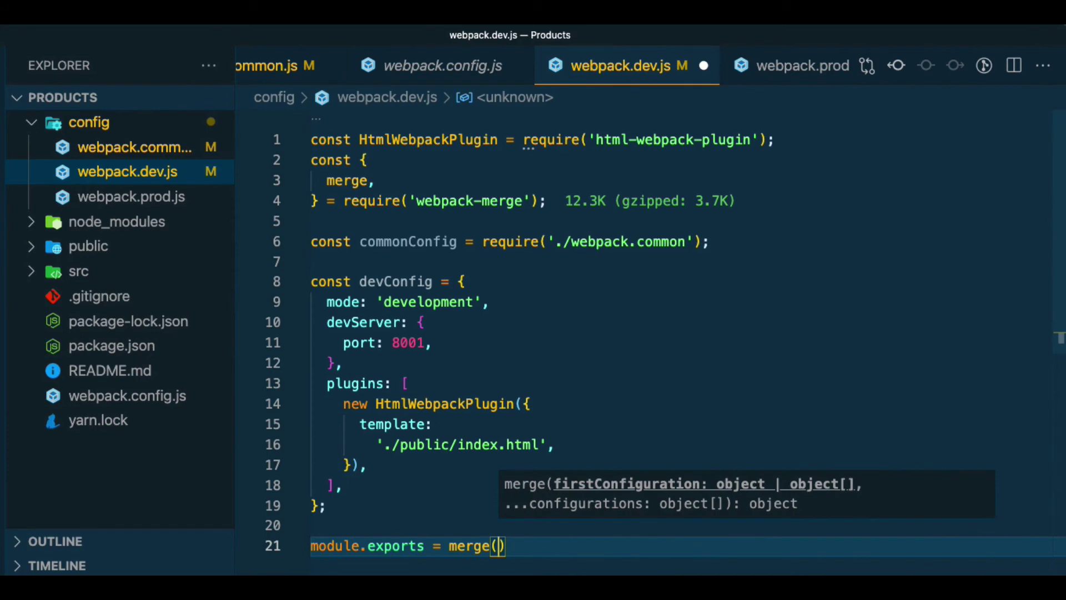
pyautogui.write('comm')
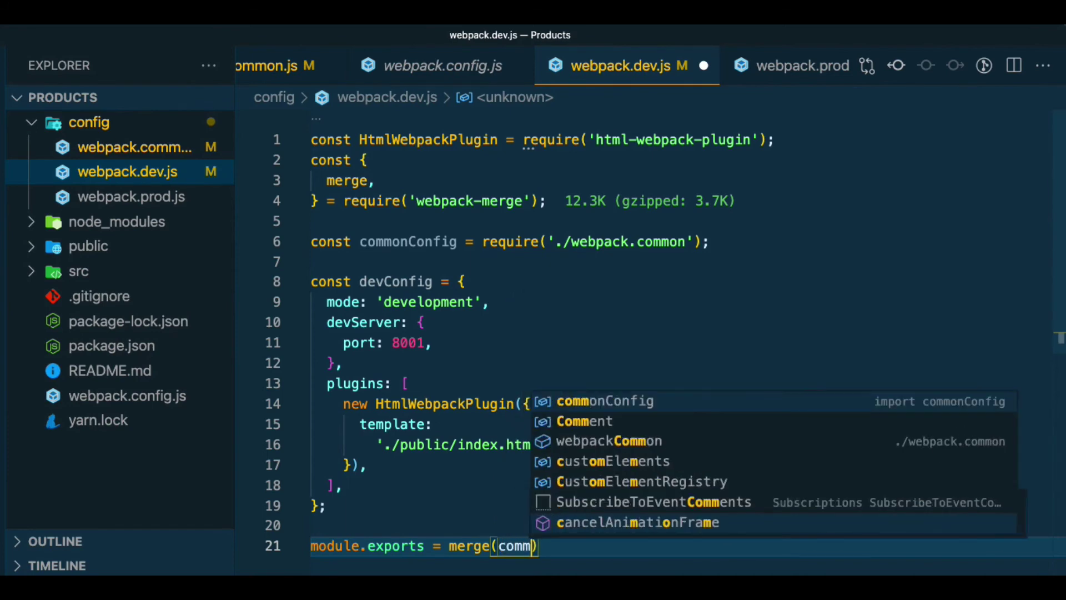
pyautogui.press('Tab')
pyautogui.write(', ')
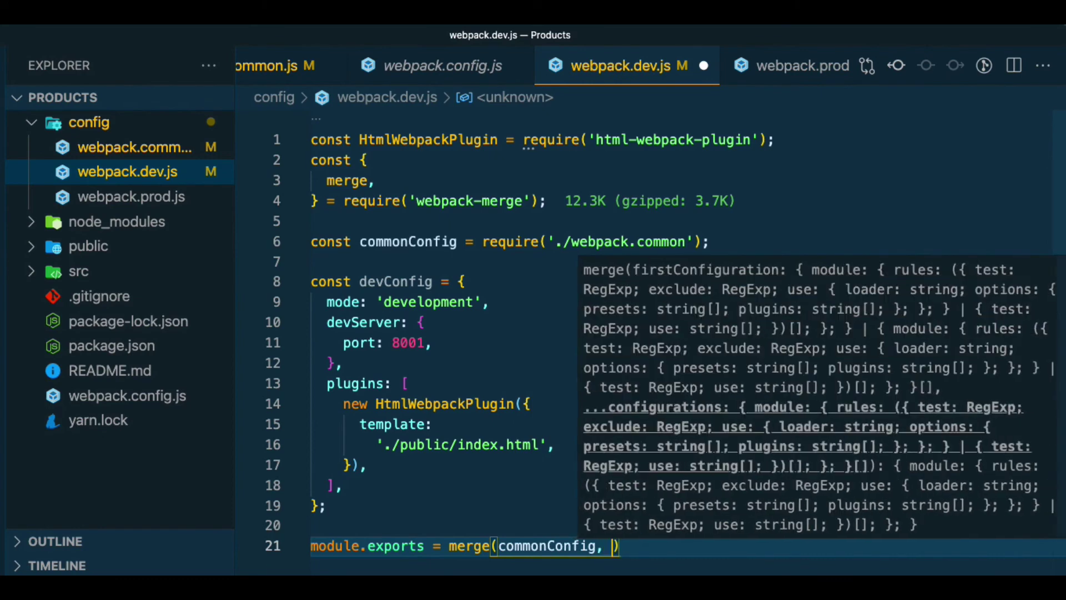
pyautogui.write('dev')
pyautogui.press('Tab')
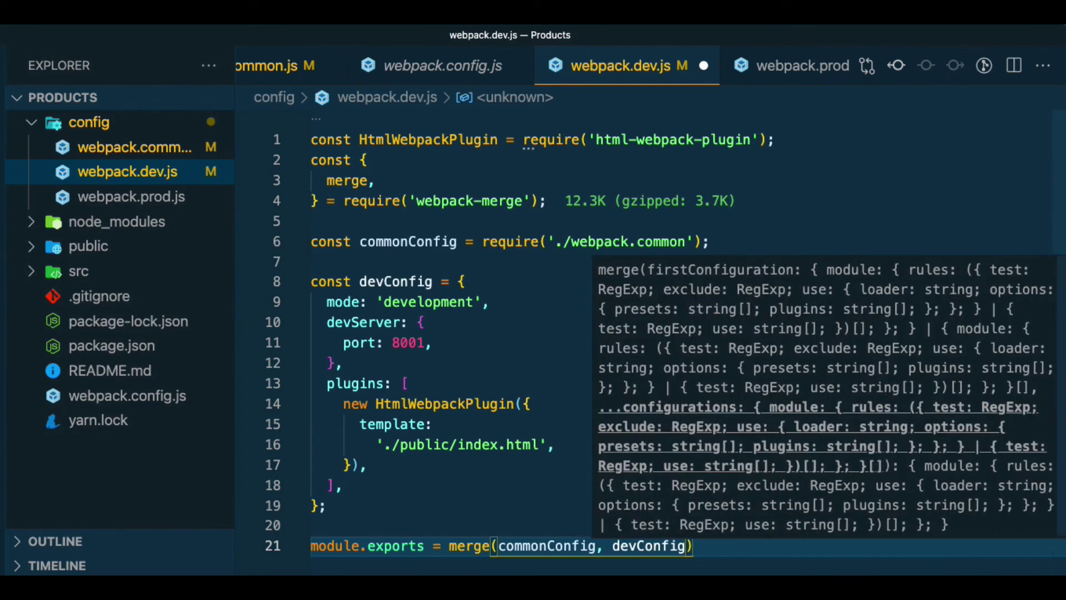
pyautogui.hotkey('ctrl', 's')
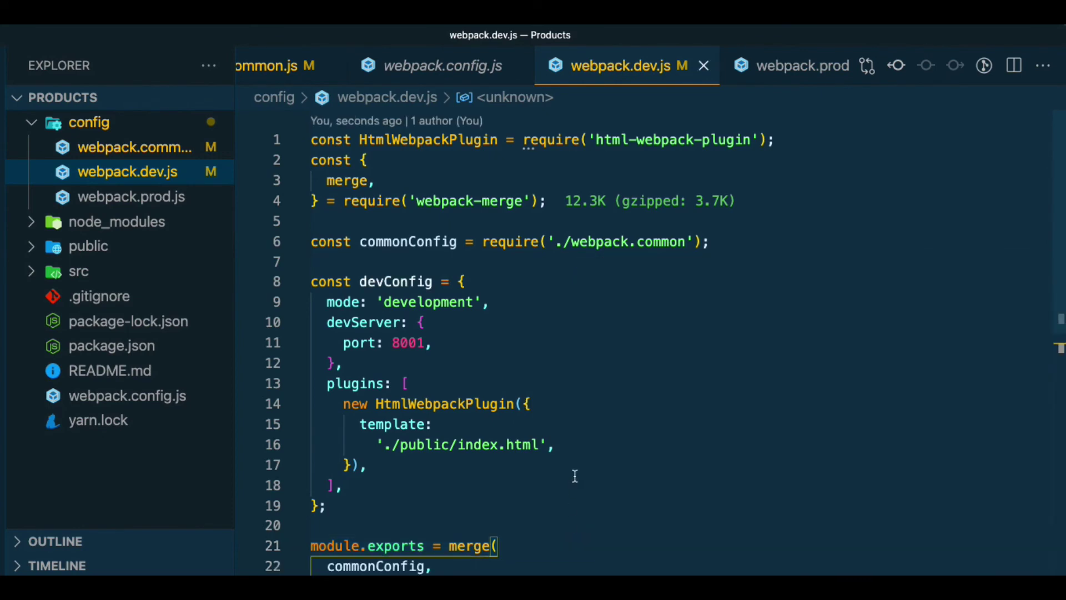
pyautogui.scroll(-5, 558, 525)
pyautogui.click(558, 525)
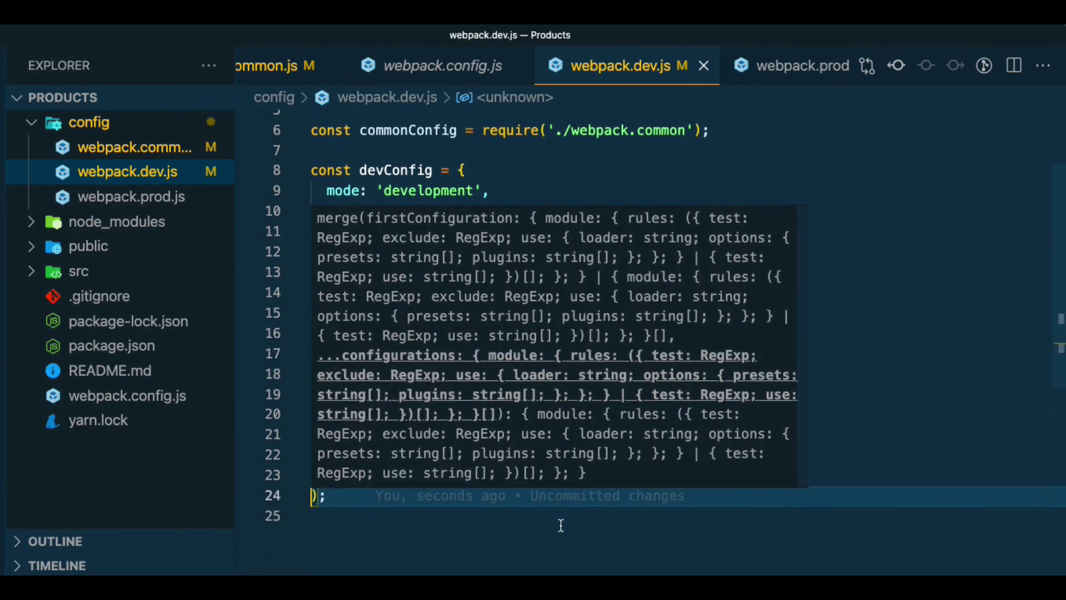
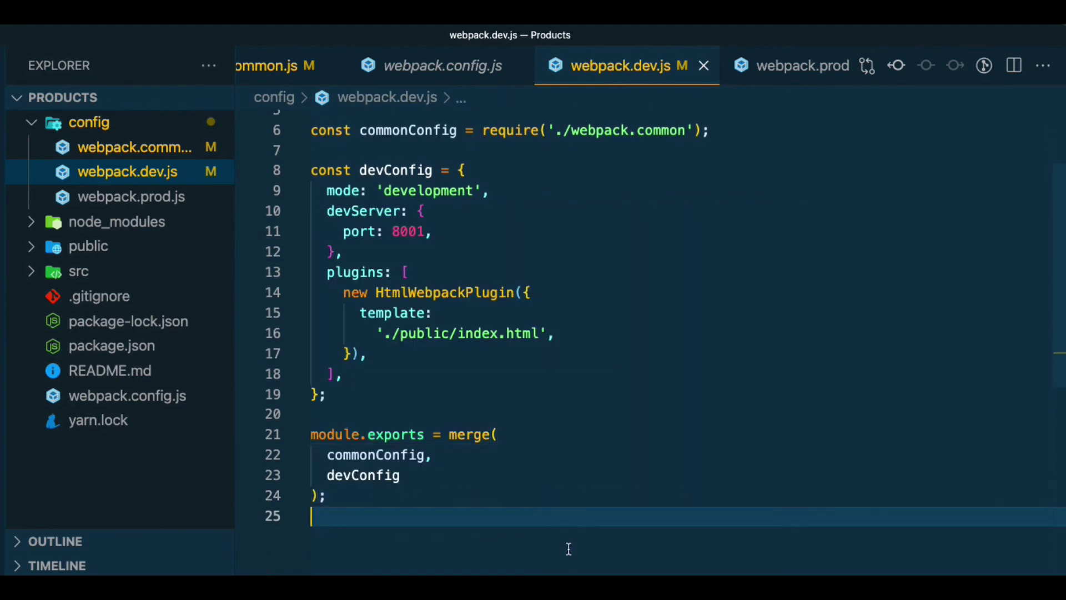
pyautogui.scroll(5, 518, 507)
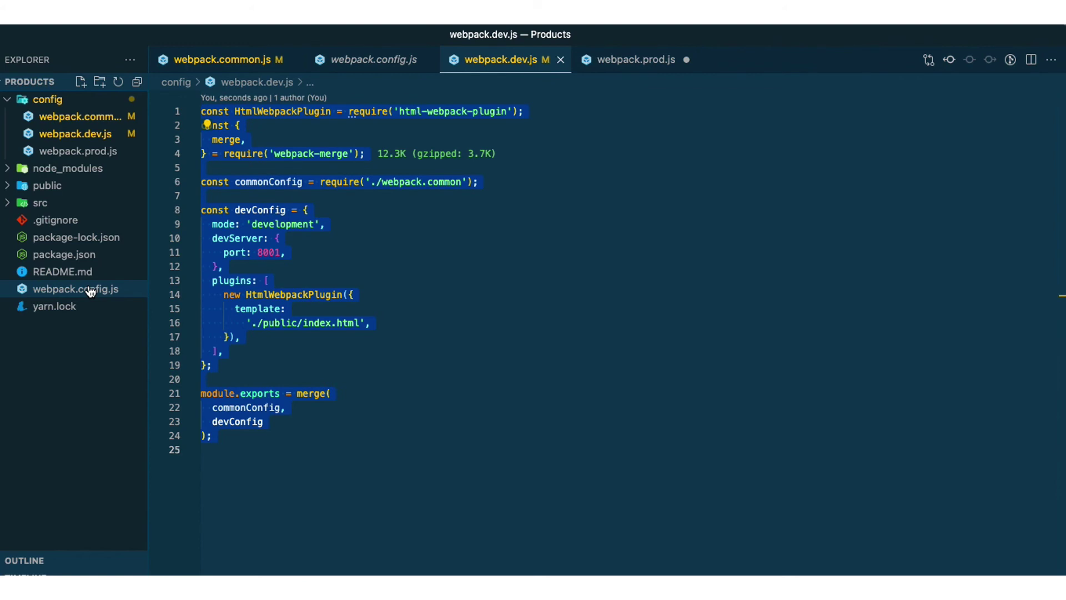
# - Change package.json's start script to 'webpack serve --config config/webpack.dev.js' and save it
pyautogui.click(89, 259)
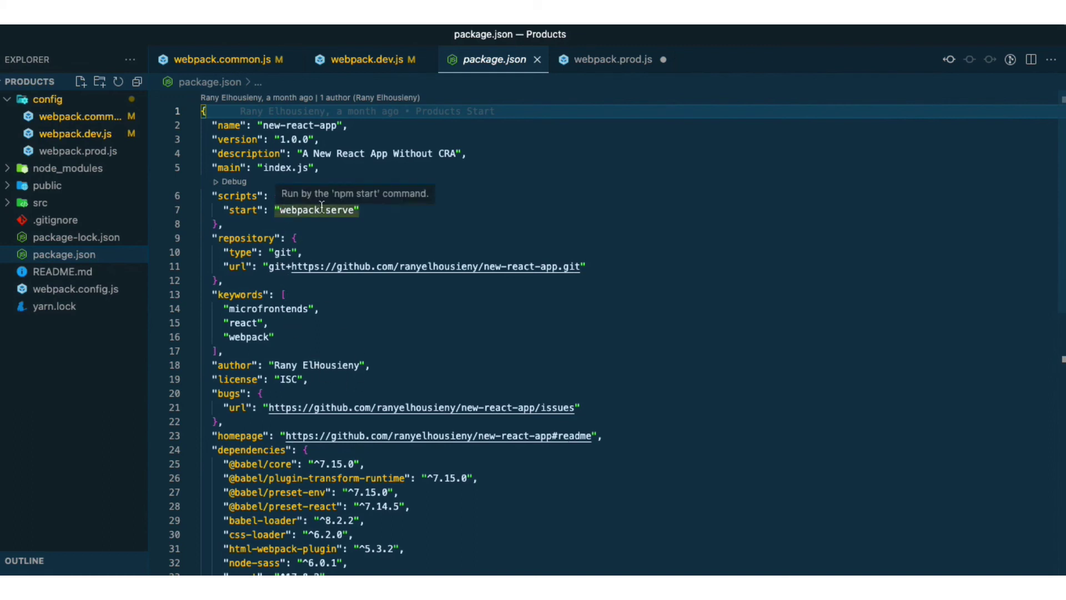
pyautogui.click(280, 209)
pyautogui.moveTo(280, 209); pyautogui.dragTo(357, 209)
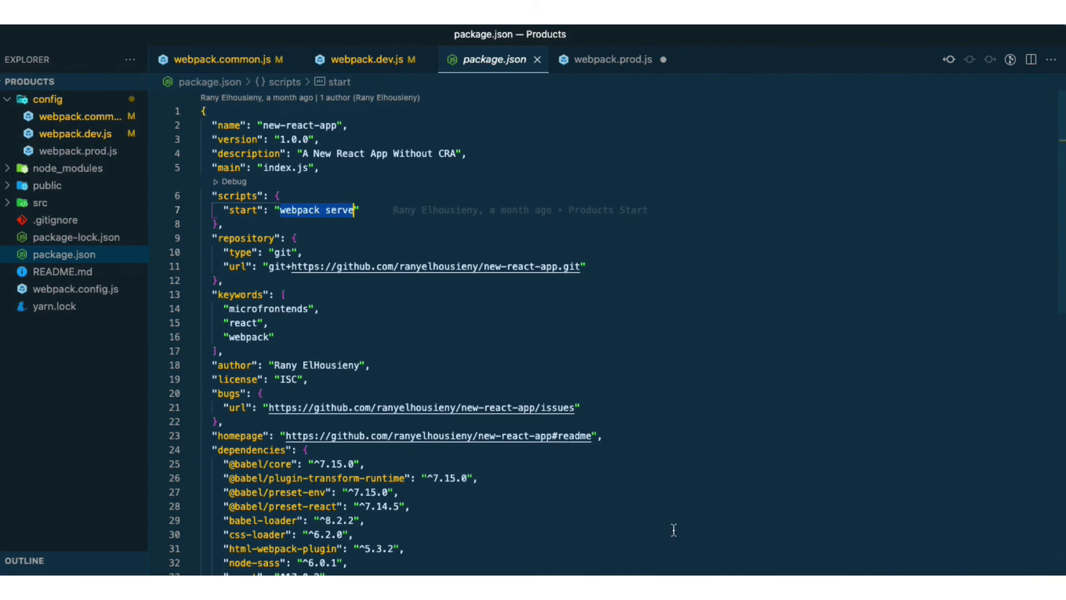
pyautogui.write('webpack serve --config config/webpack.dev.js')
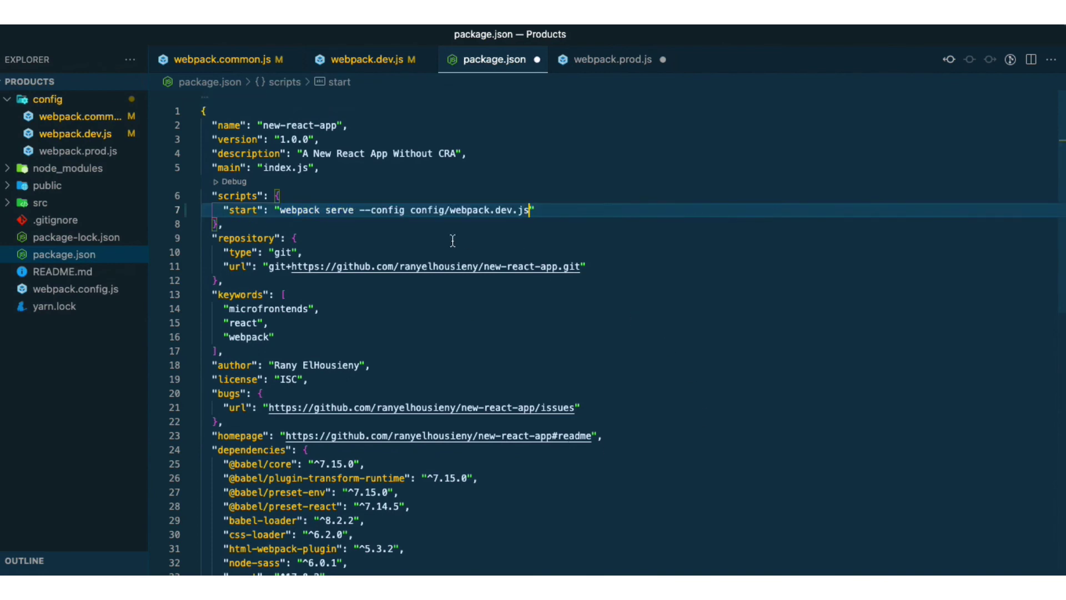
pyautogui.moveTo(358, 209); pyautogui.dragTo(280, 195)
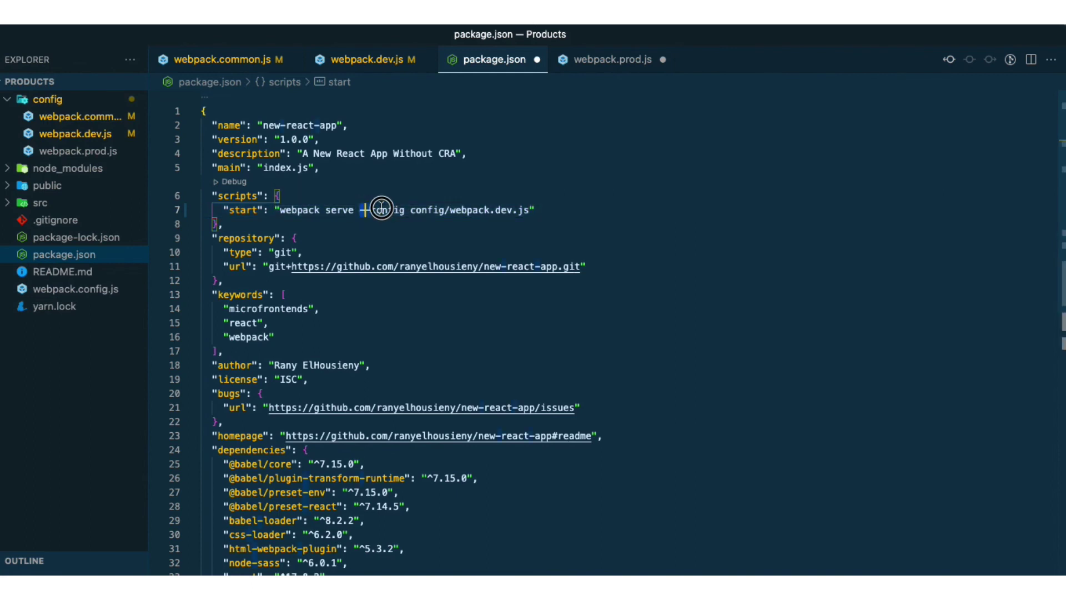
pyautogui.moveTo(360, 209); pyautogui.dragTo(531, 209)
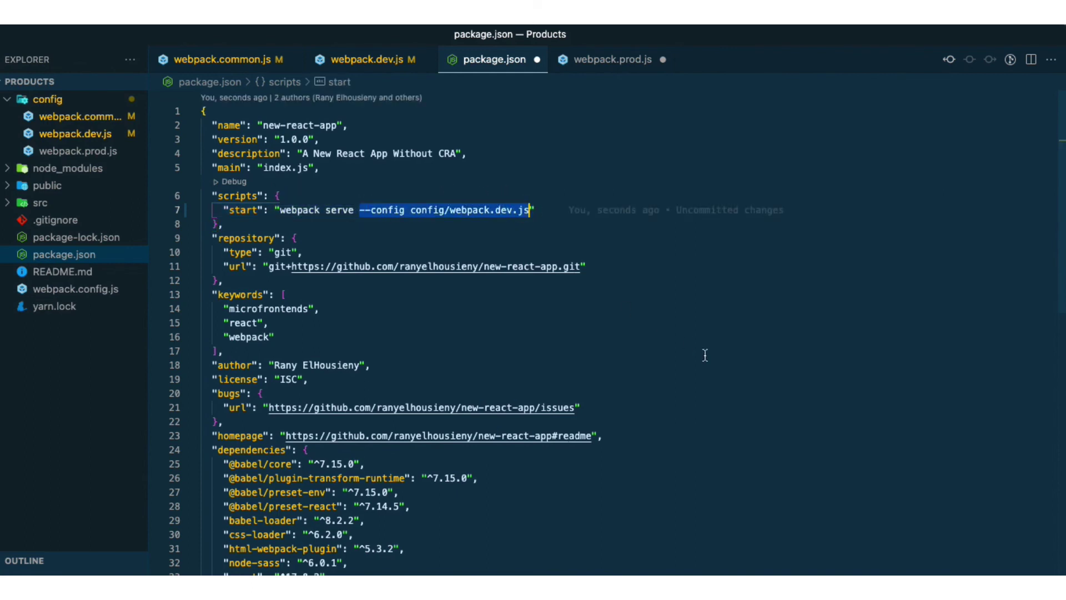
pyautogui.hotkey('ctrl', 's')
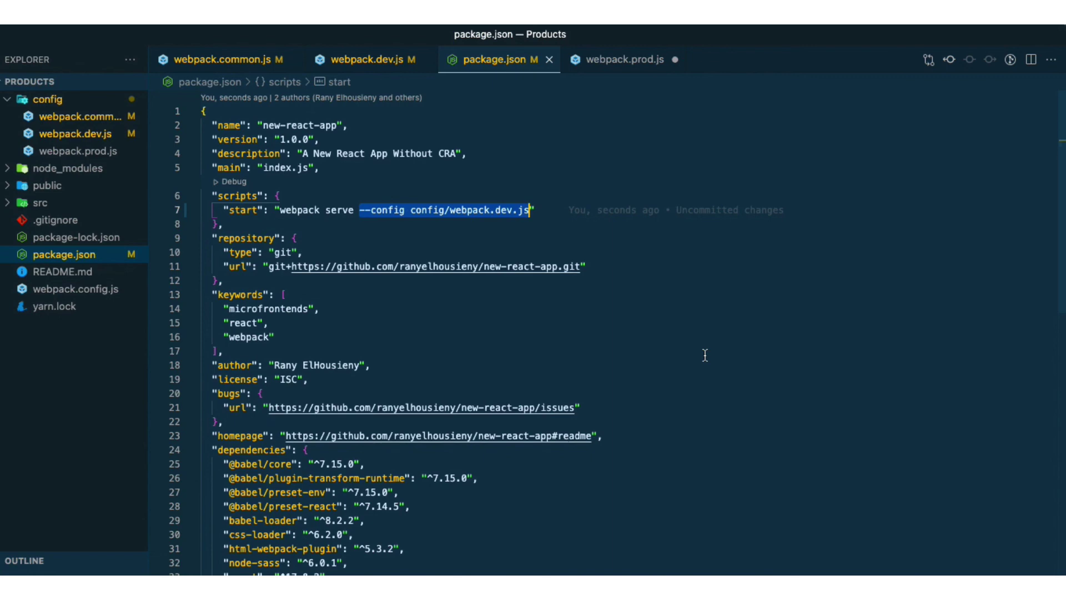
# - Restart the dev server with yarn start and open localhost:8001 in its own browser window
pyautogui.hotkey('ctrl', '`')
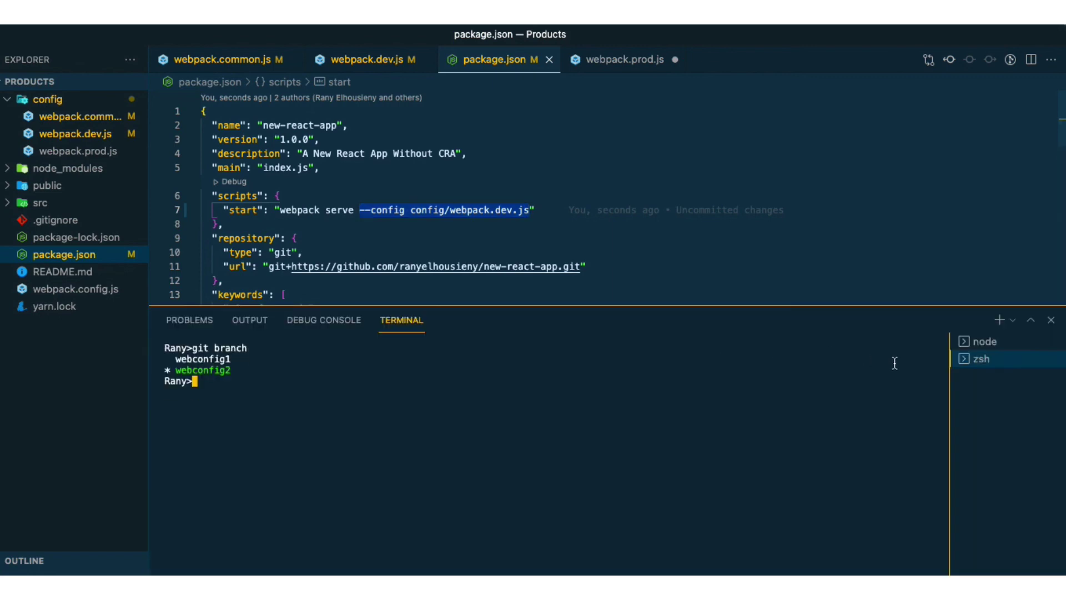
pyautogui.click(983, 342)
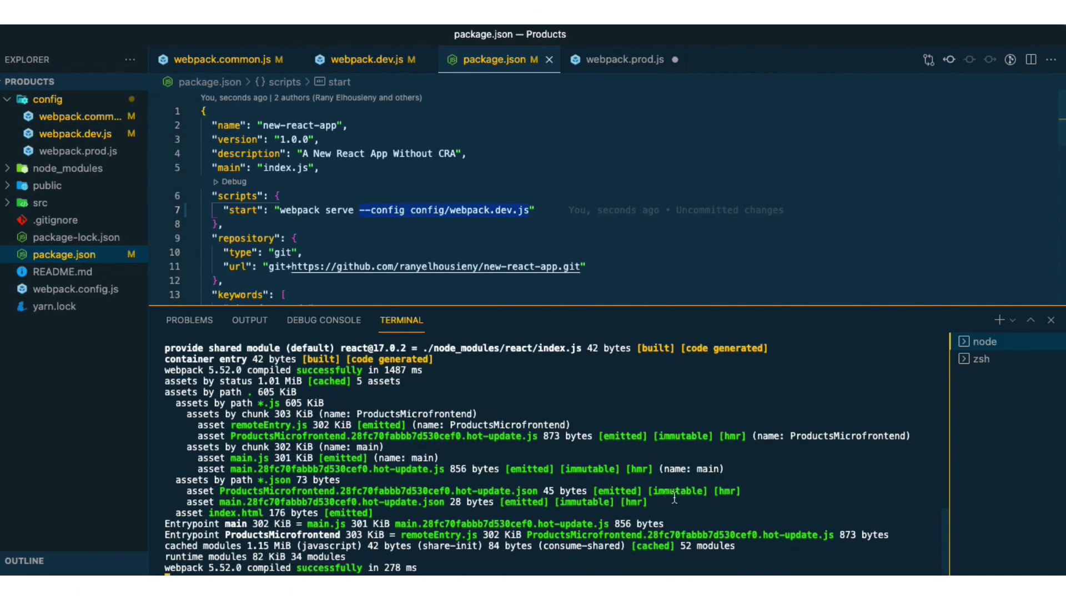
pyautogui.hotkey('ctrl', 'c')
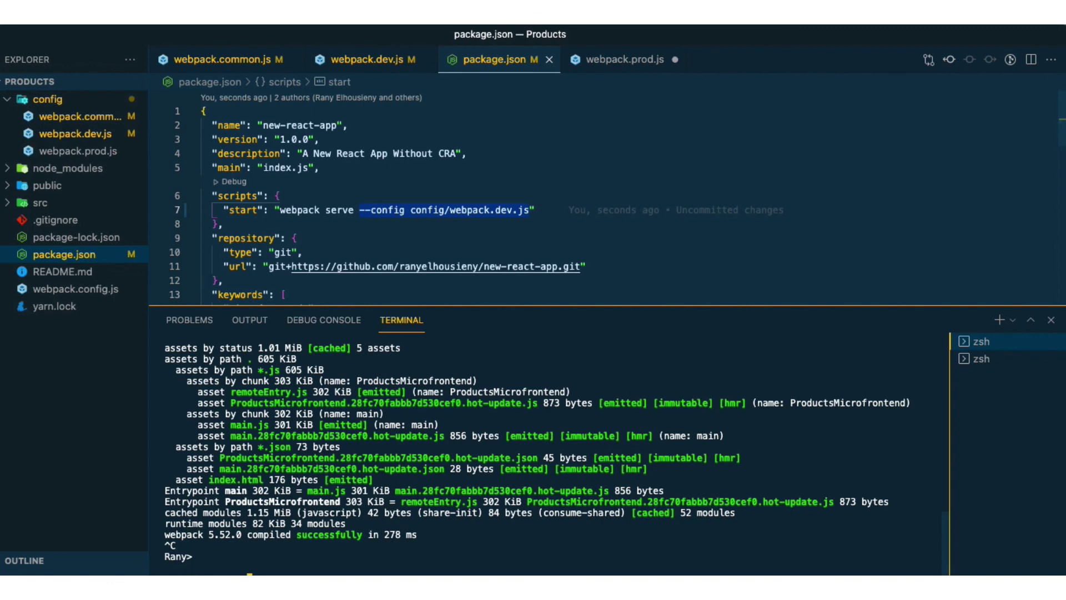
pyautogui.write('yarn start')
pyautogui.press('Return')
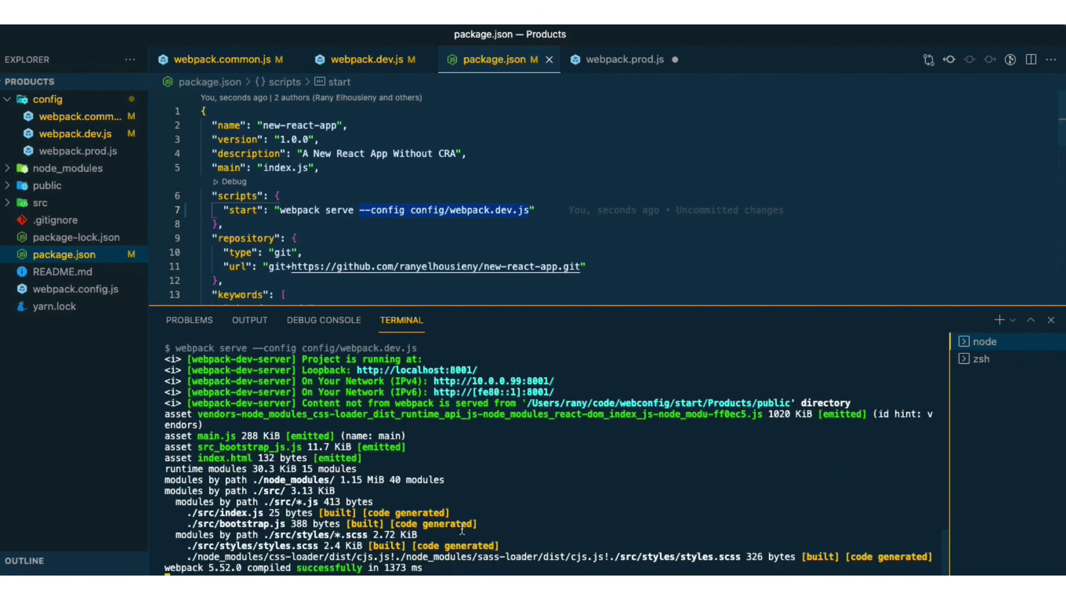
pyautogui.keyDown('super'); pyautogui.click(417, 371); pyautogui.keyUp('super')
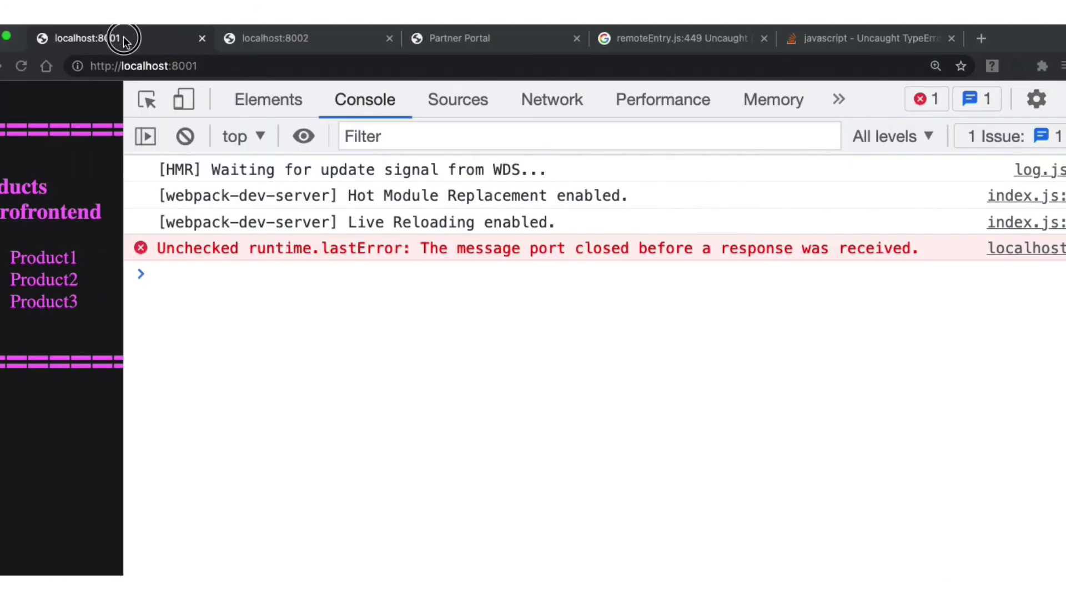
pyautogui.moveTo(123, 40); pyautogui.dragTo(242, 87)
# - Maximize the localhost:8001 window and open developer tools showing the Console messages
pyautogui.moveTo(670, 75); pyautogui.dragTo(658, 35)
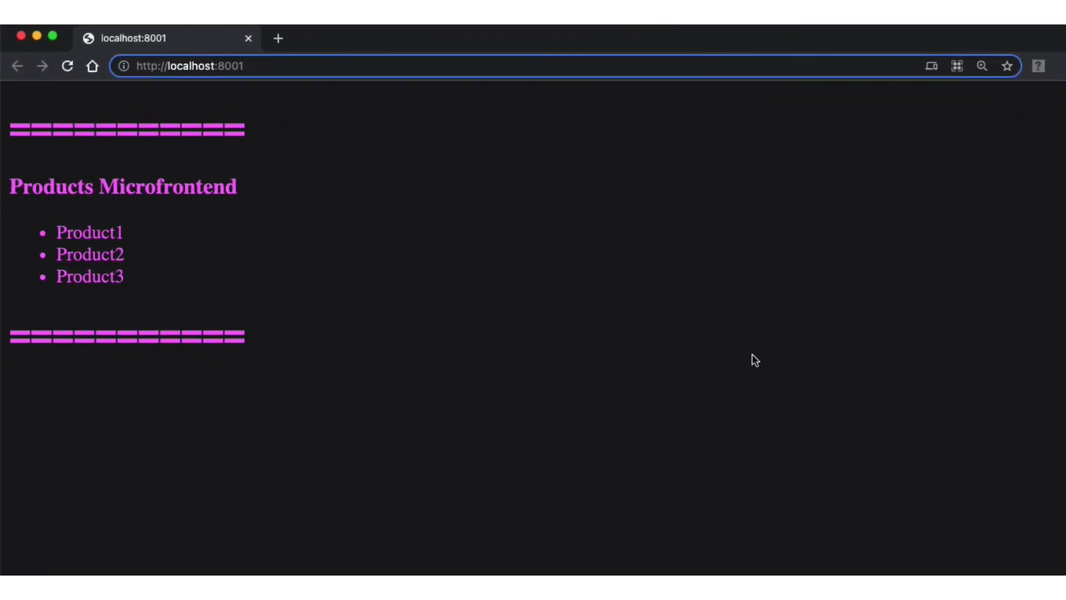
pyautogui.rightClick(537, 123)
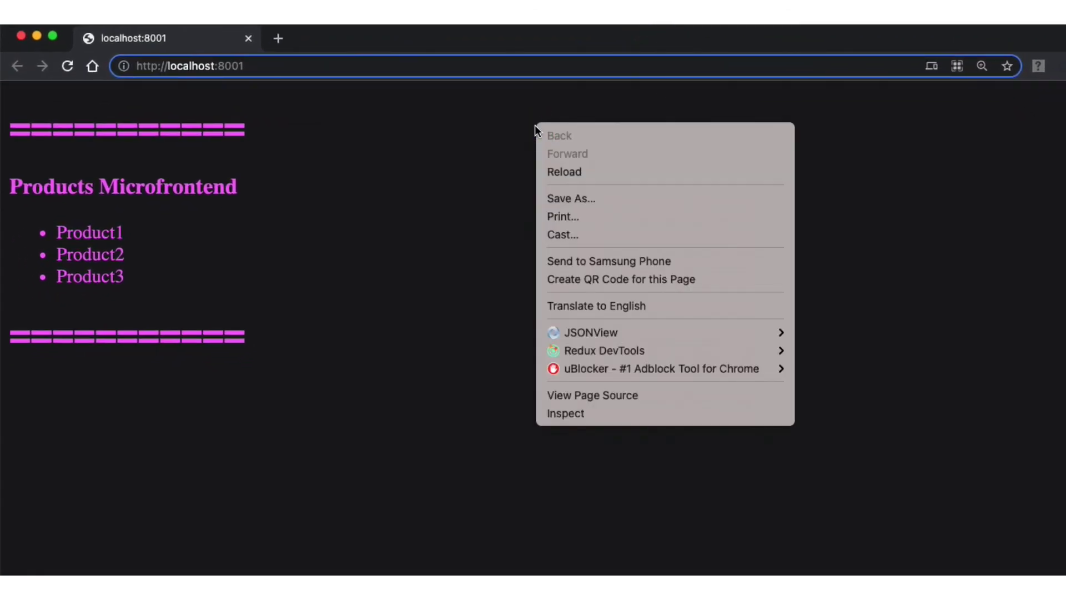
pyautogui.click(639, 413)
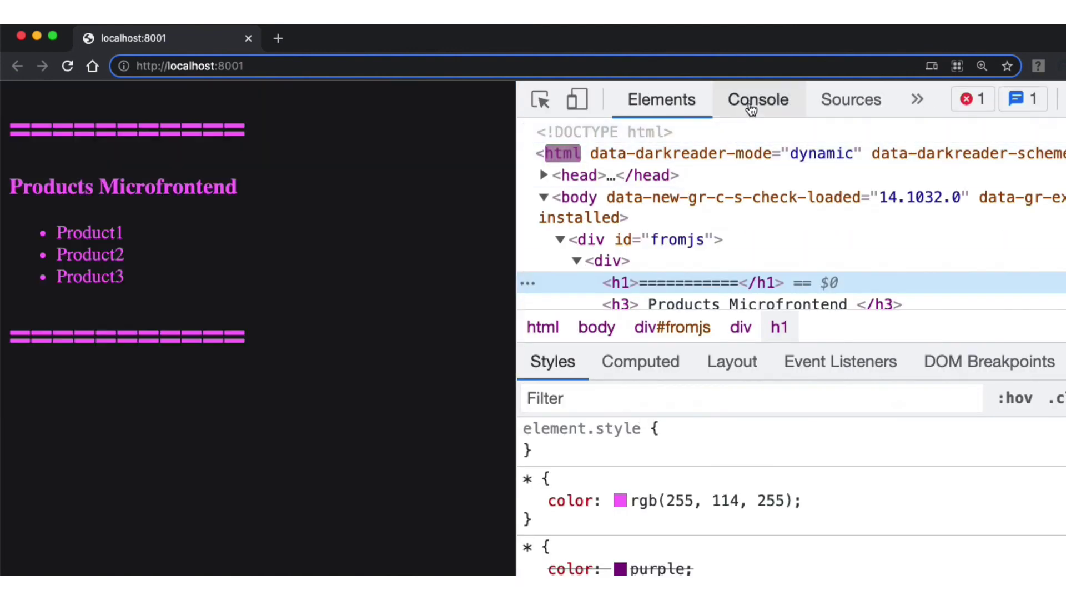
pyautogui.click(752, 105)
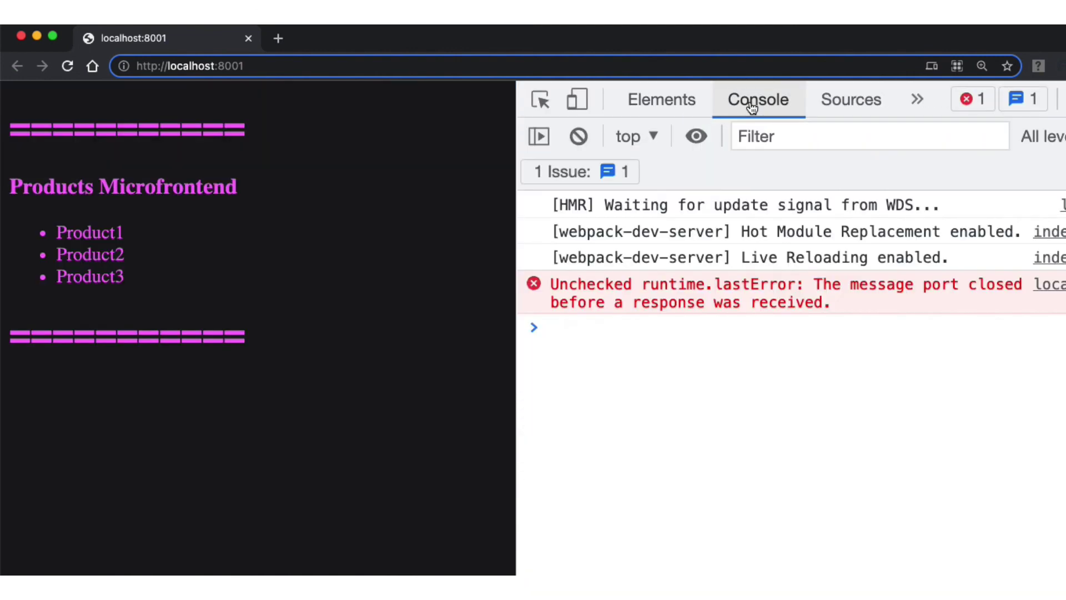
# - Clear the Network log and reload to list the main.js, vendors and bootstrap requests
pyautogui.click(916, 99)
pyautogui.click(931, 127)
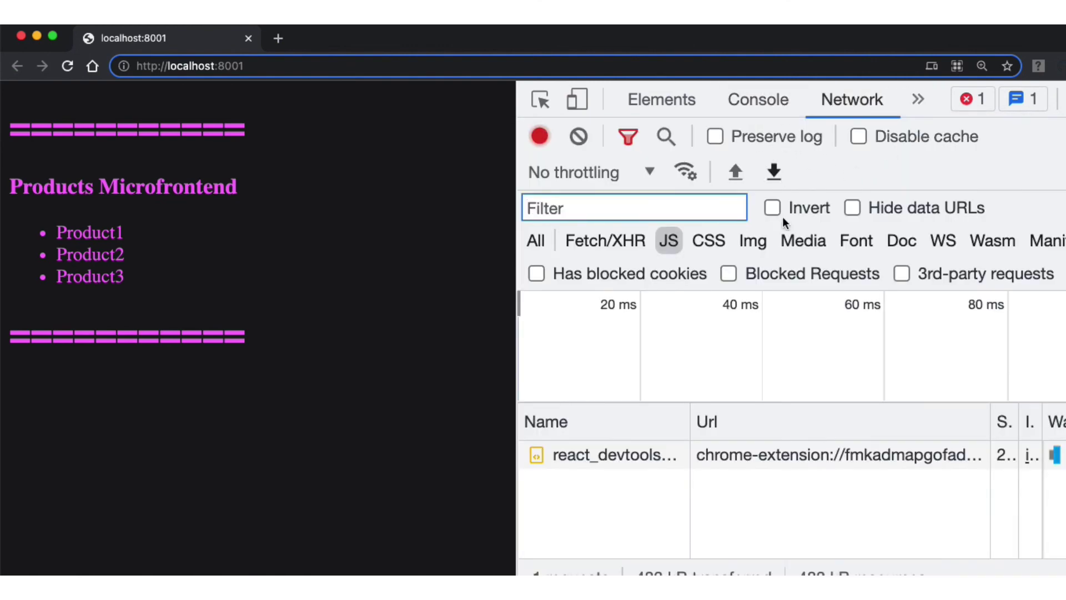
pyautogui.click(578, 137)
pyautogui.click(69, 67)
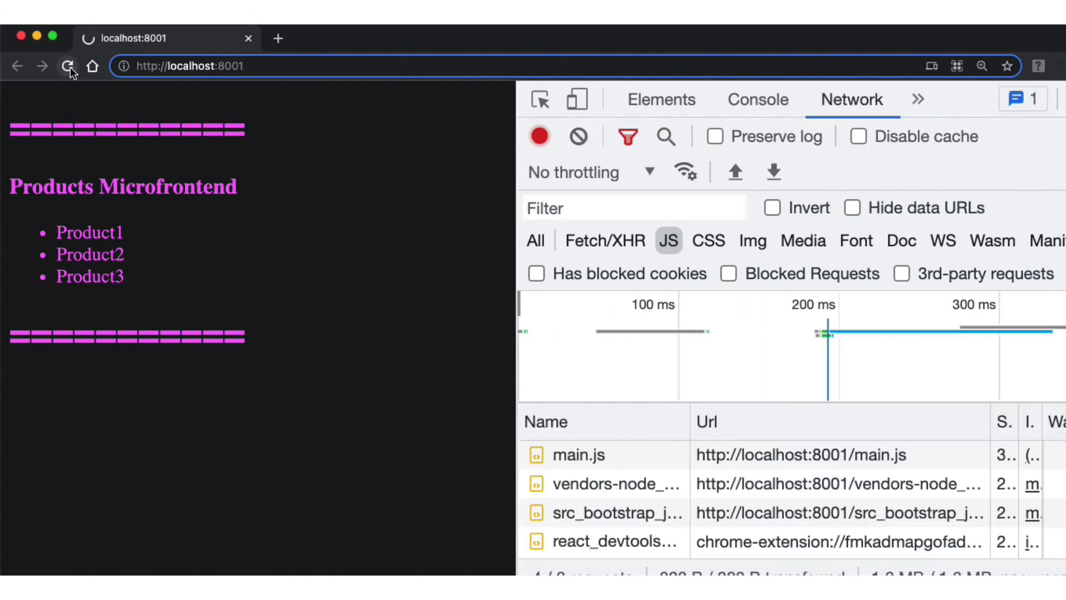